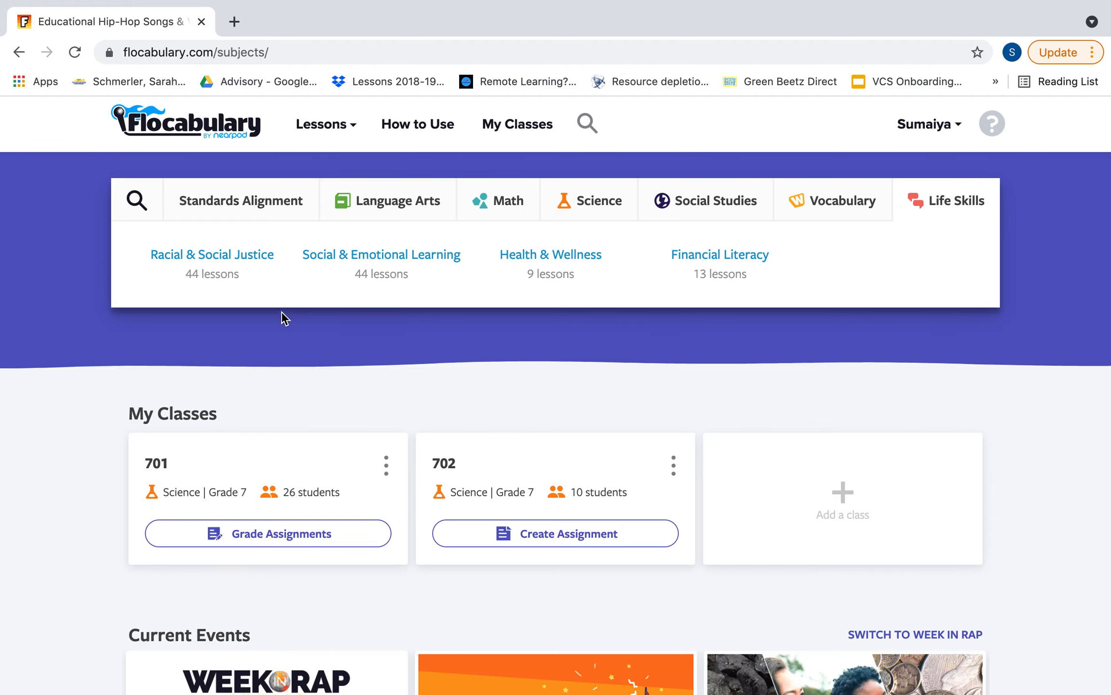
# Open the How to Use page and look over its introduction and Getting Started with Flocabulary section
pyautogui.click(428, 128)
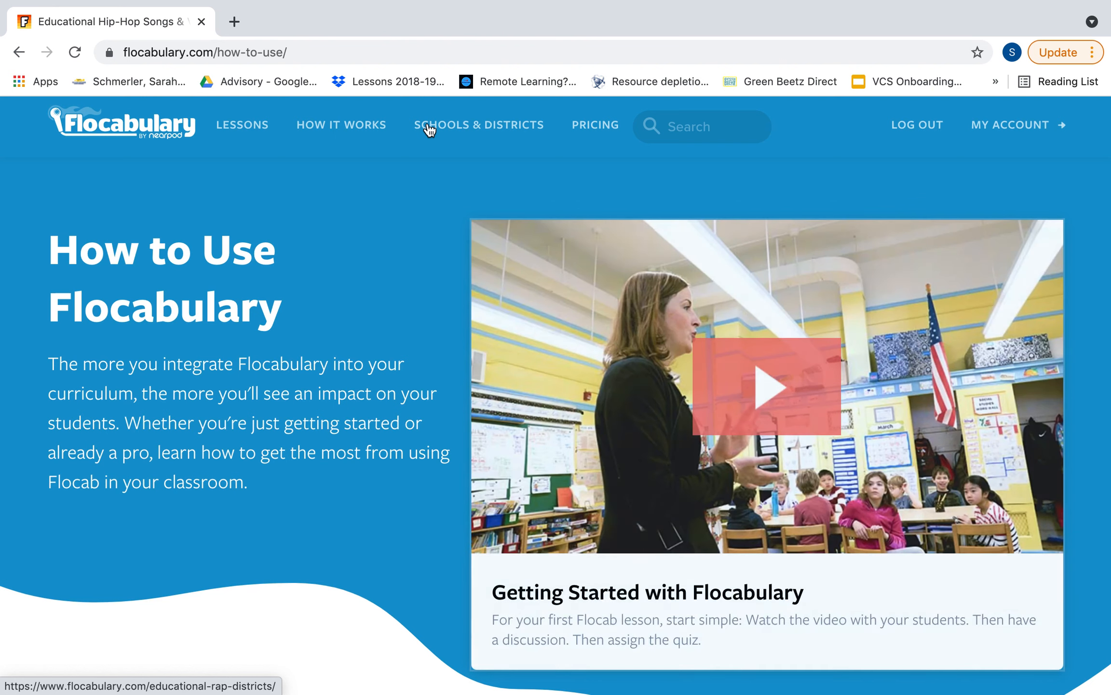
pyautogui.scroll(-1, 381, 446)
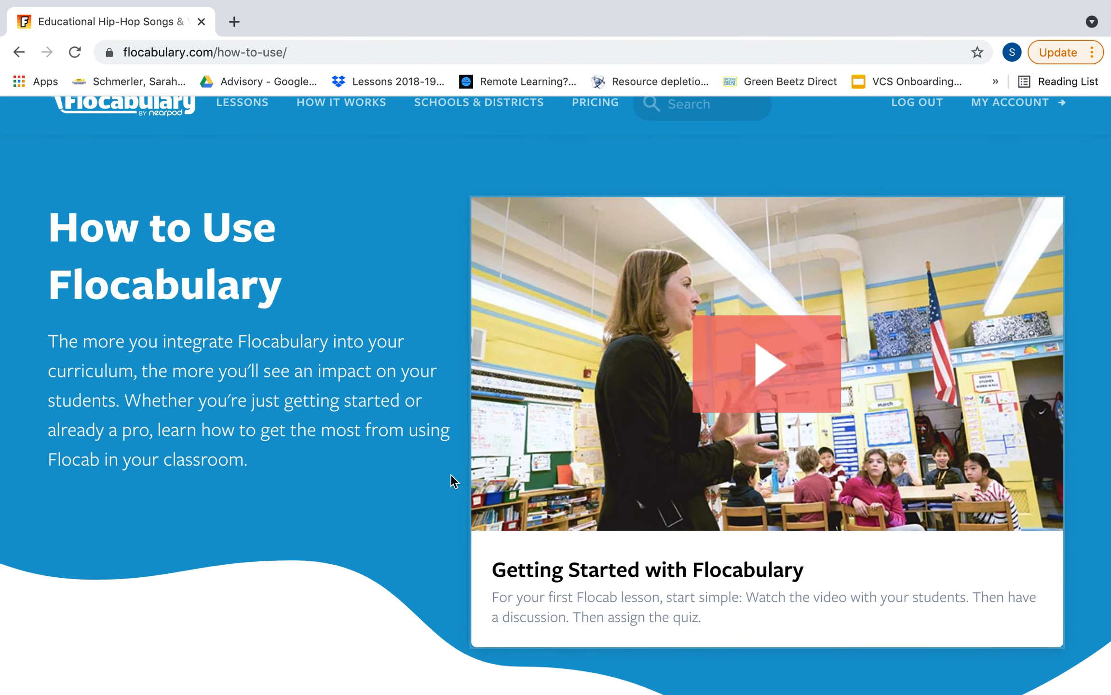
pyautogui.scroll(1, 430, 475)
# Browse the lesson subjects and open the Life Science topic under Science
pyautogui.moveTo(250, 126)
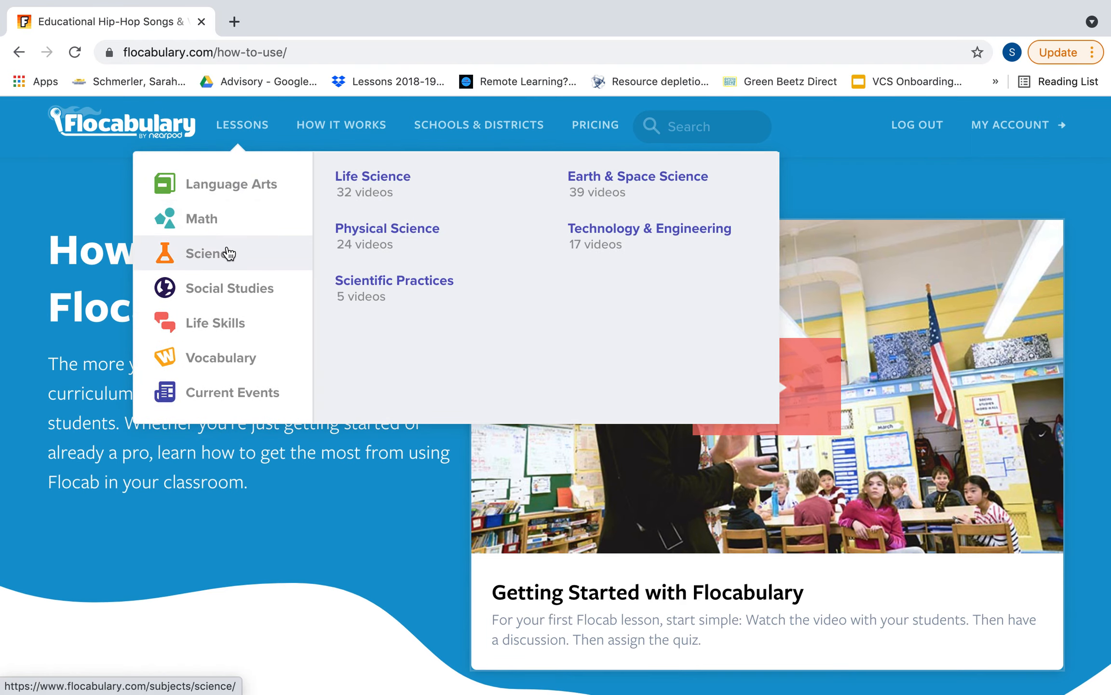
pyautogui.moveTo(223, 281)
pyautogui.moveTo(218, 399)
pyautogui.moveTo(240, 256)
pyautogui.click(390, 191)
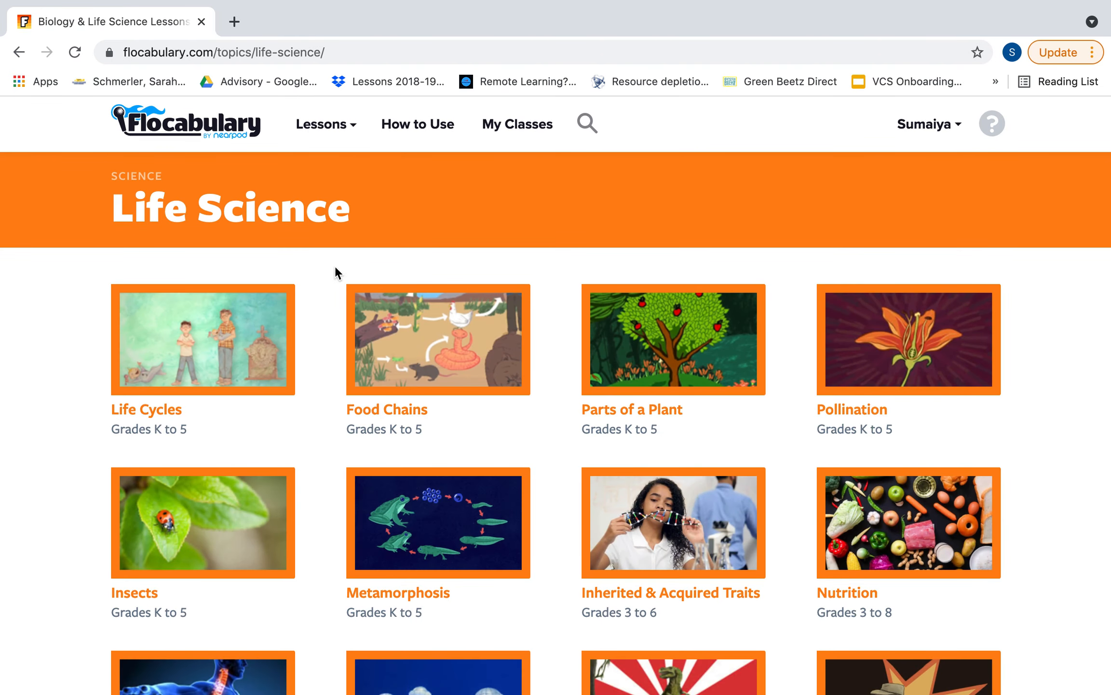
# Look through the Life Science lesson catalogue, checking the available topics and their grade ranges
pyautogui.scroll(-1, 331, 290)
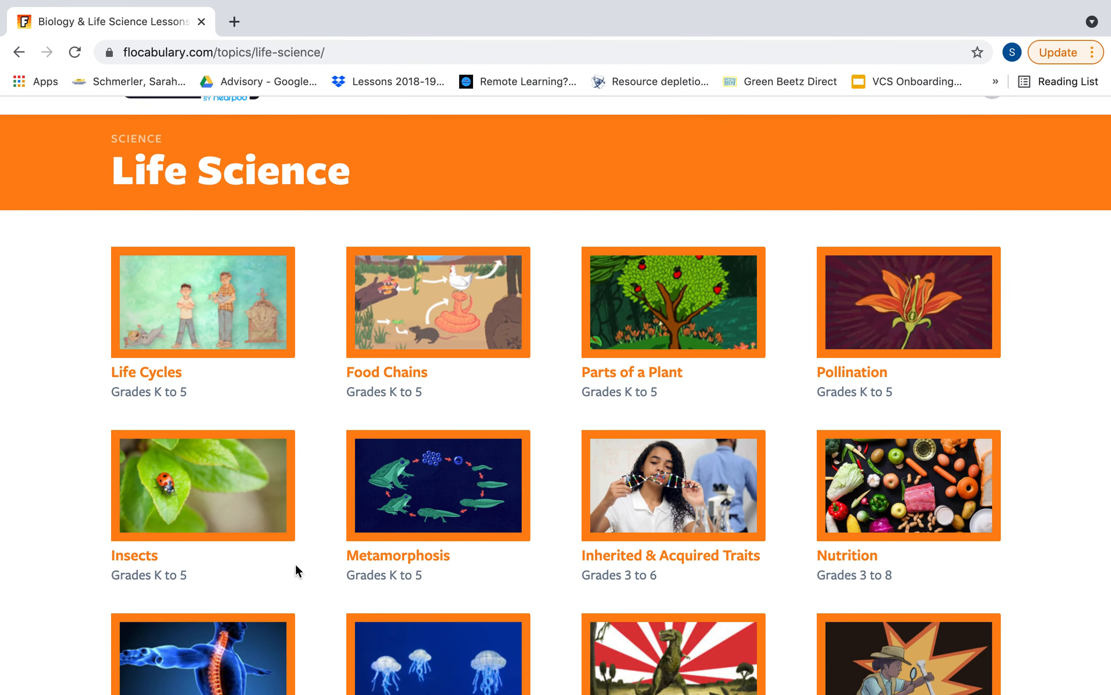
pyautogui.scroll(-7, 419, 583)
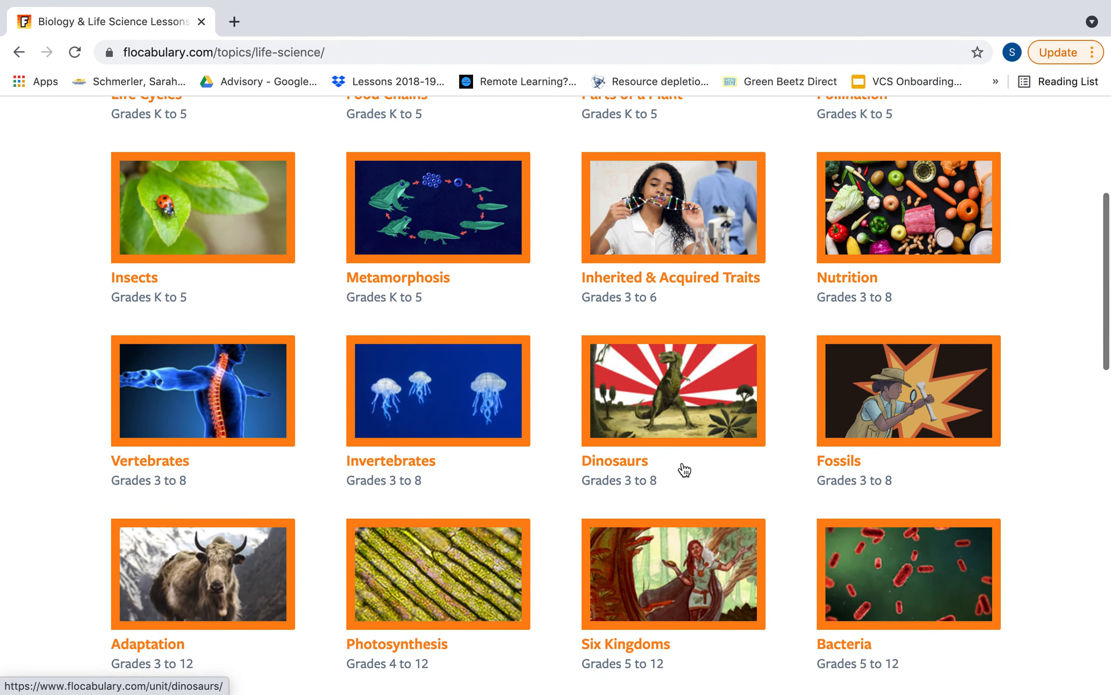
pyautogui.scroll(-1, 759, 540)
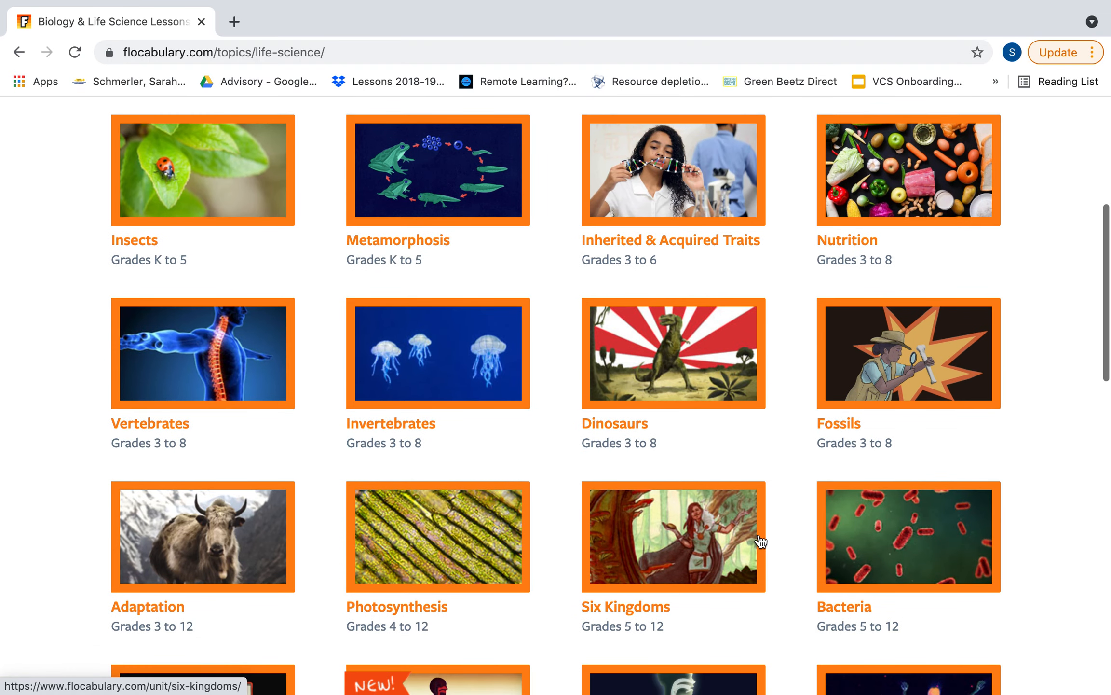
pyautogui.scroll(3, 760, 540)
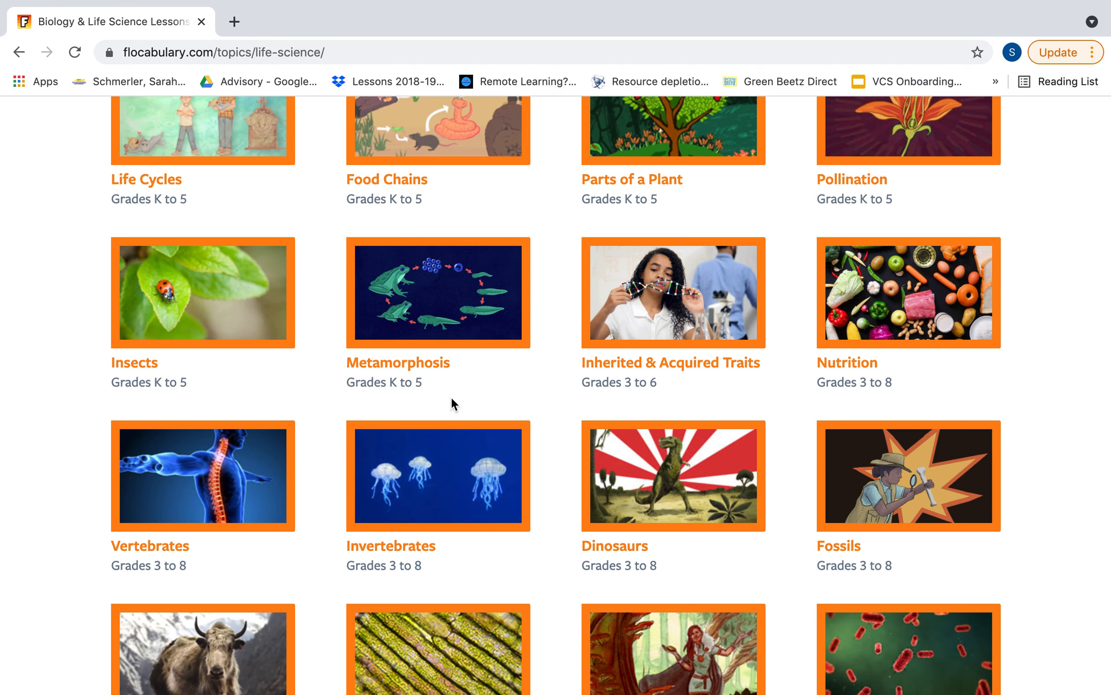
pyautogui.scroll(-9, 544, 514)
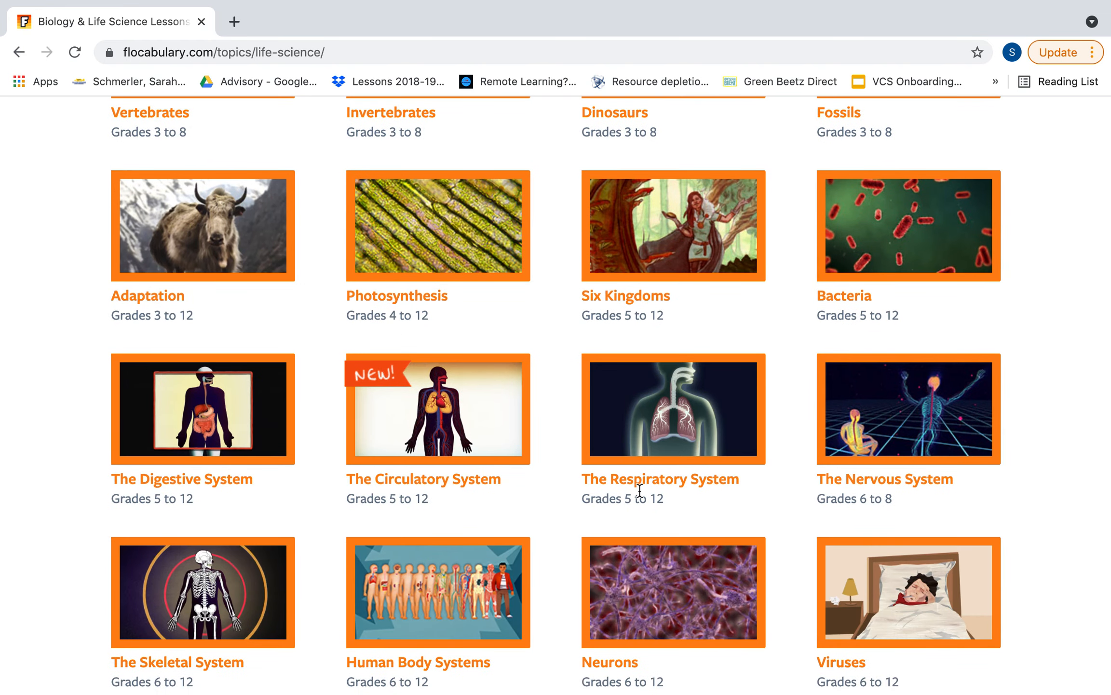
pyautogui.scroll(6, 659, 381)
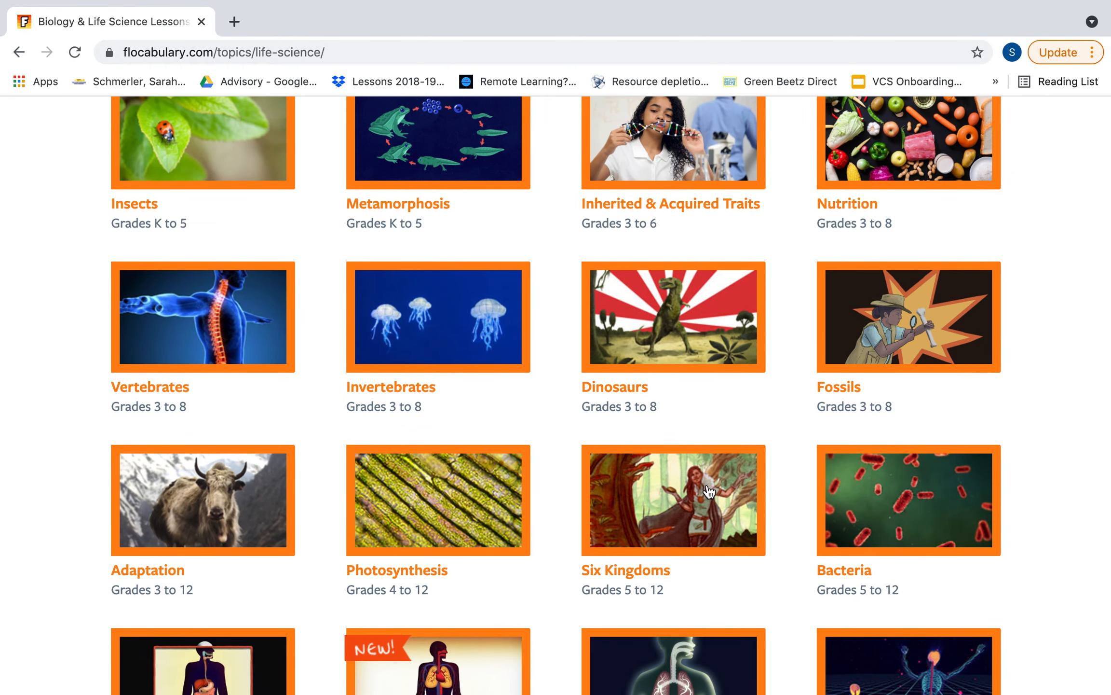
pyautogui.scroll(-5, 708, 491)
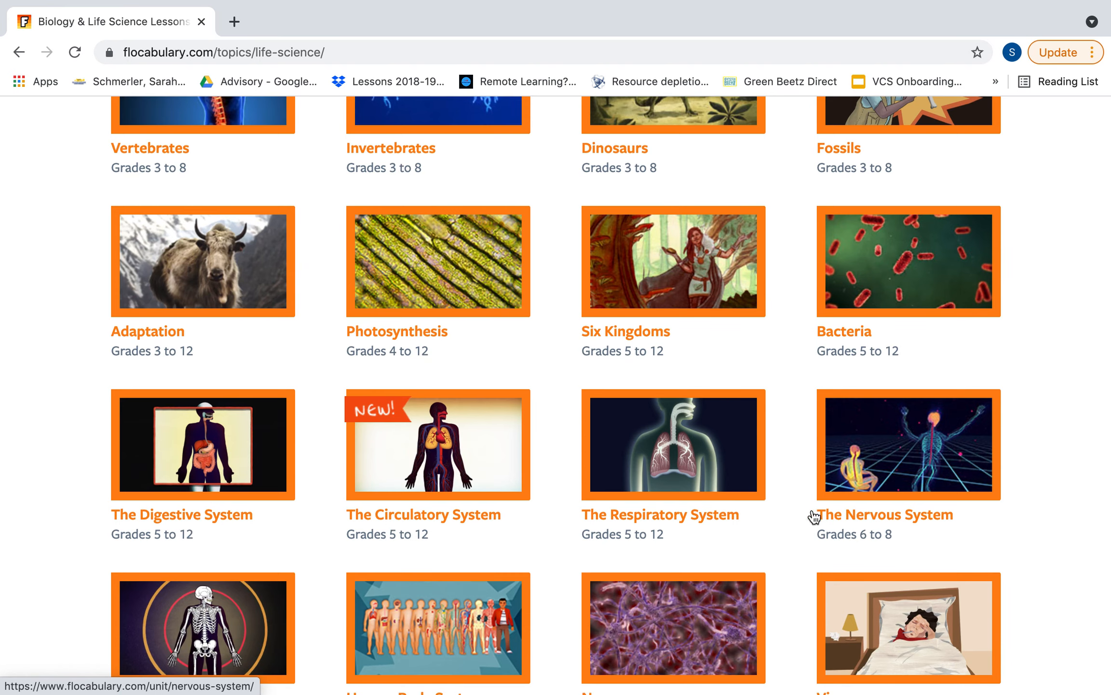
pyautogui.scroll(-3, 798, 521)
pyautogui.scroll(-9, 798, 518)
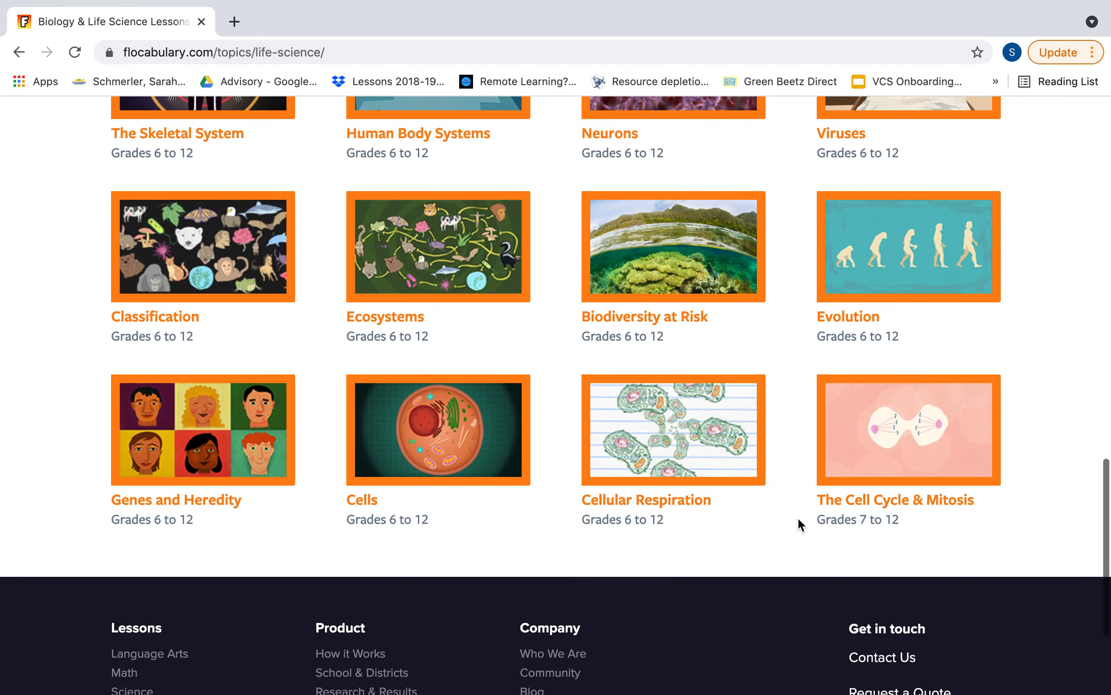
pyautogui.scroll(1, 798, 518)
# Open the Biodiversity at Risk lesson and play the opening seconds of its video, pausing at 0:08
pyautogui.click(719, 266)
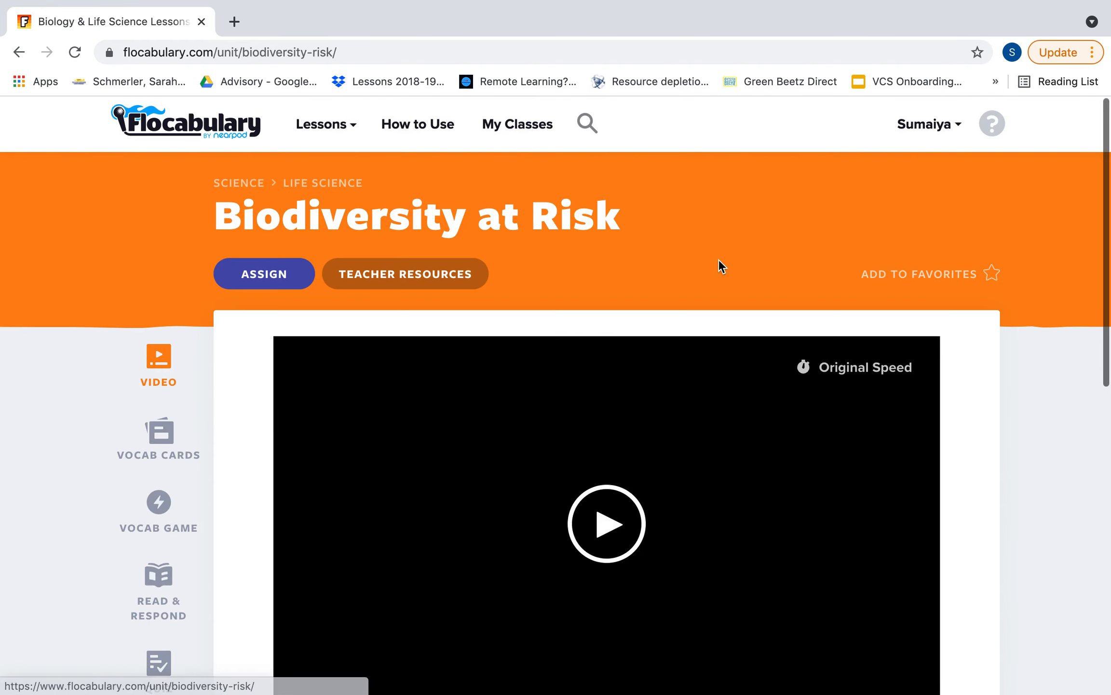
pyautogui.scroll(-4, 720, 266)
pyautogui.scroll(1, 720, 265)
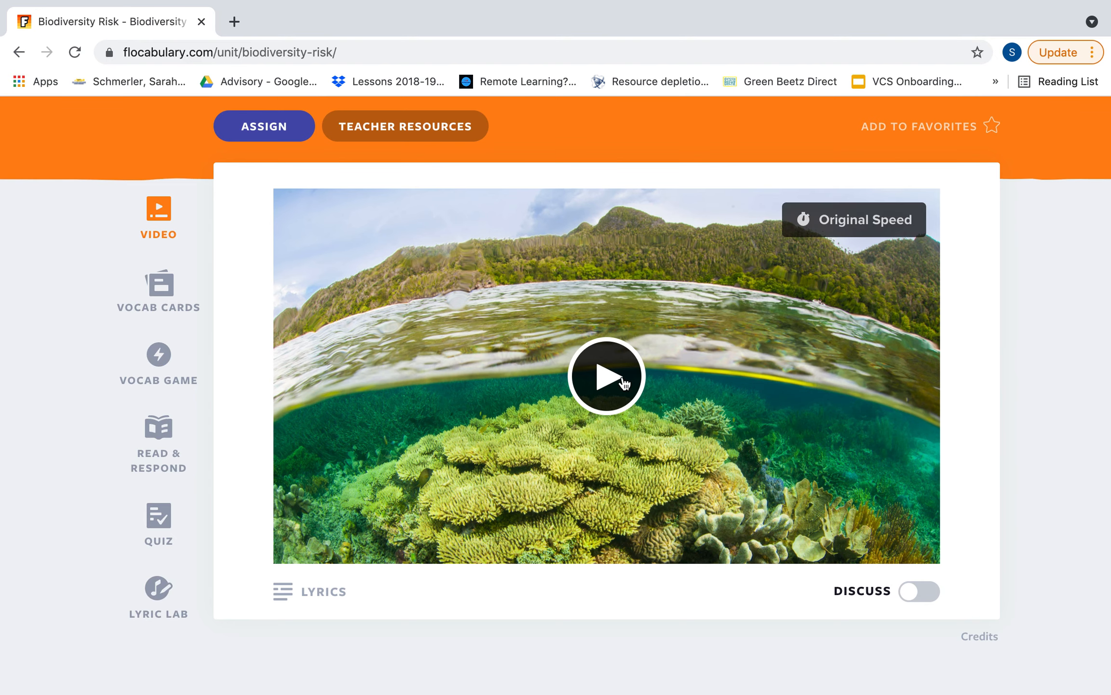
pyautogui.scroll(1, 625, 383)
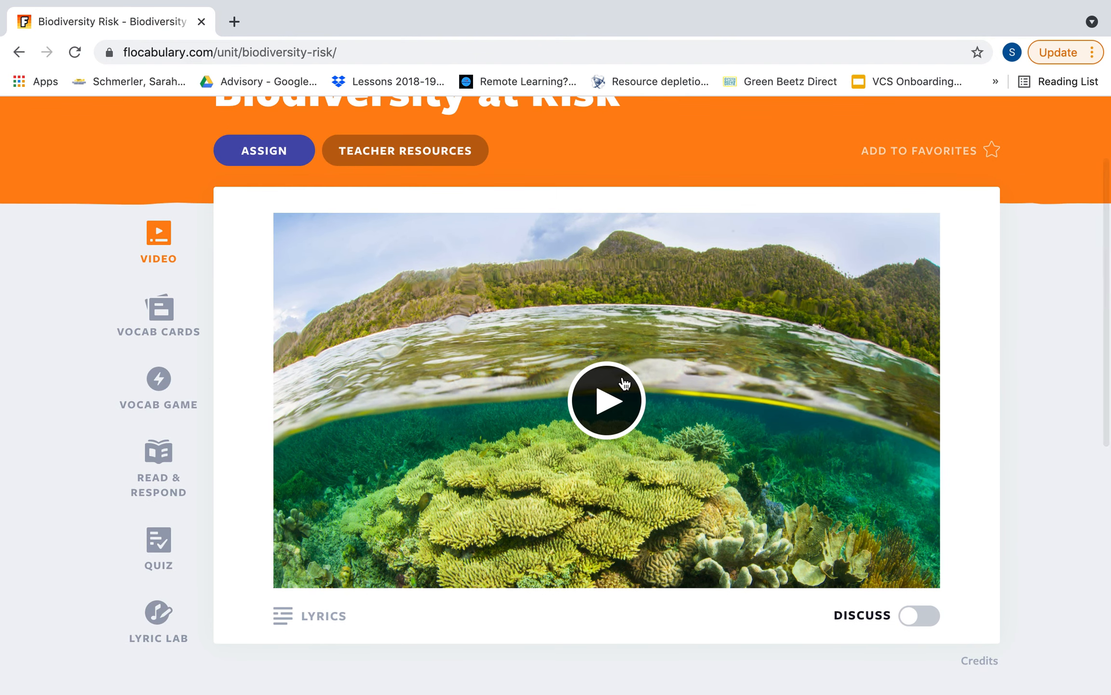
pyautogui.click(609, 394)
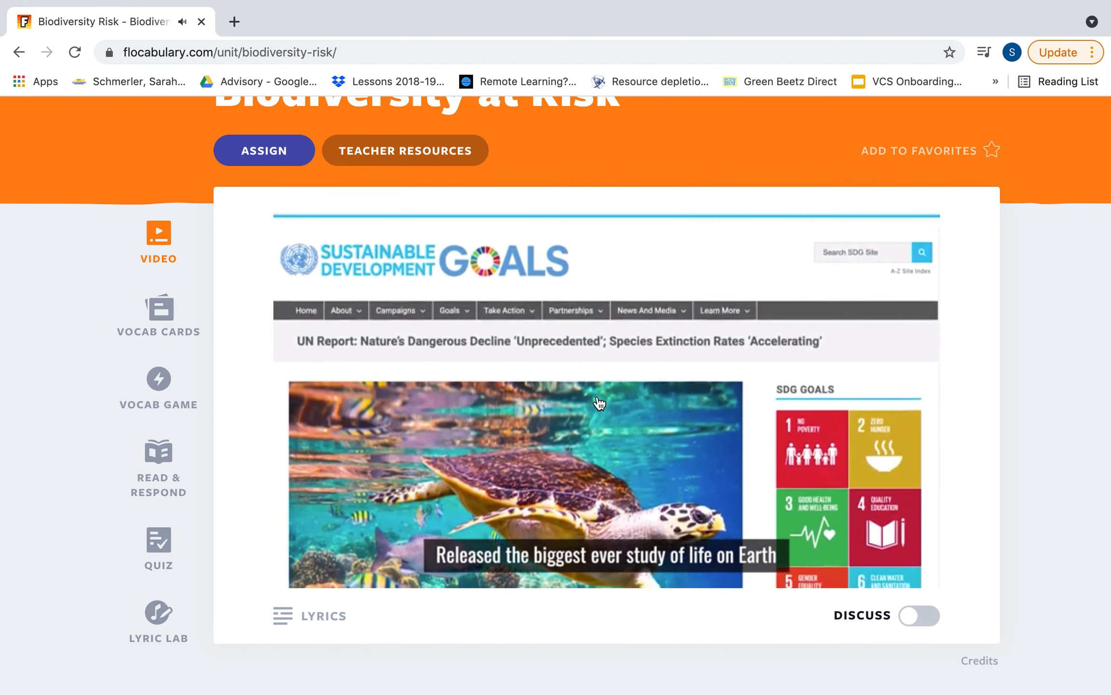
pyautogui.click(600, 403)
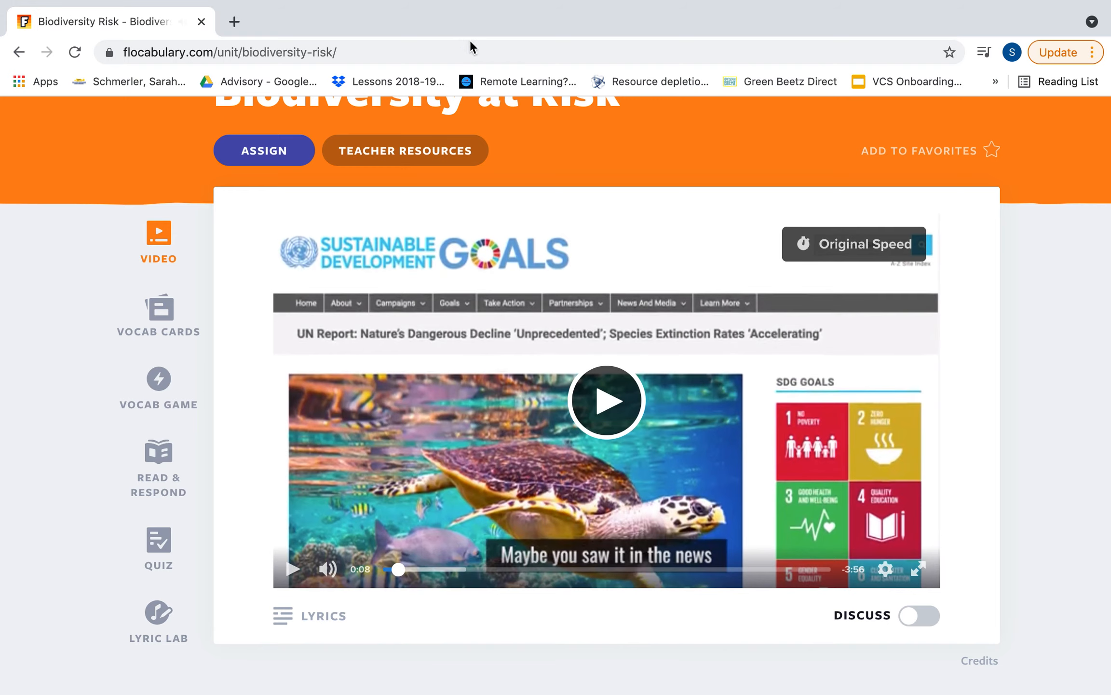
# Return to the Life Science lessons and open the Ecosystems lesson
pyautogui.click(19, 52)
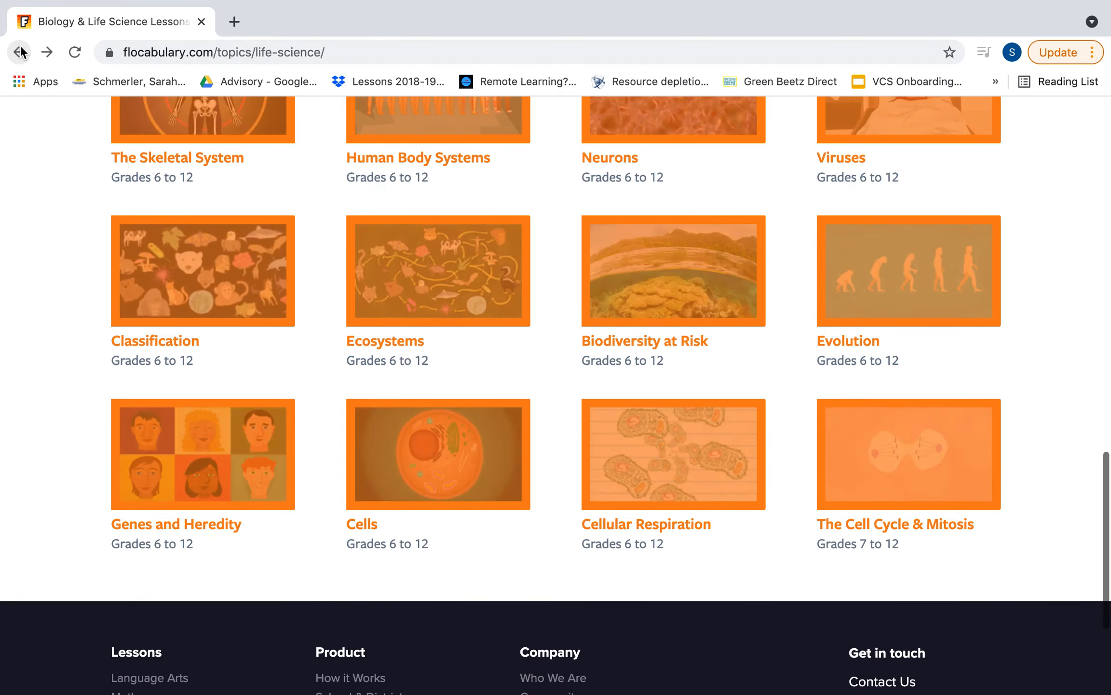
pyautogui.click(451, 273)
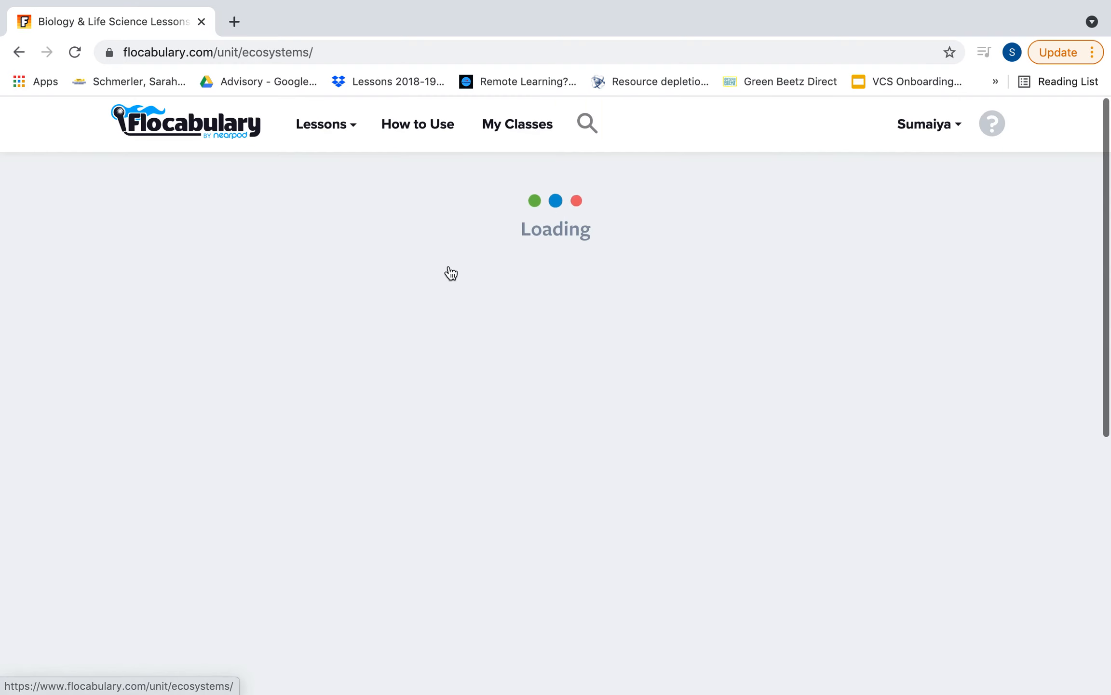
pyautogui.scroll(-3, 451, 280)
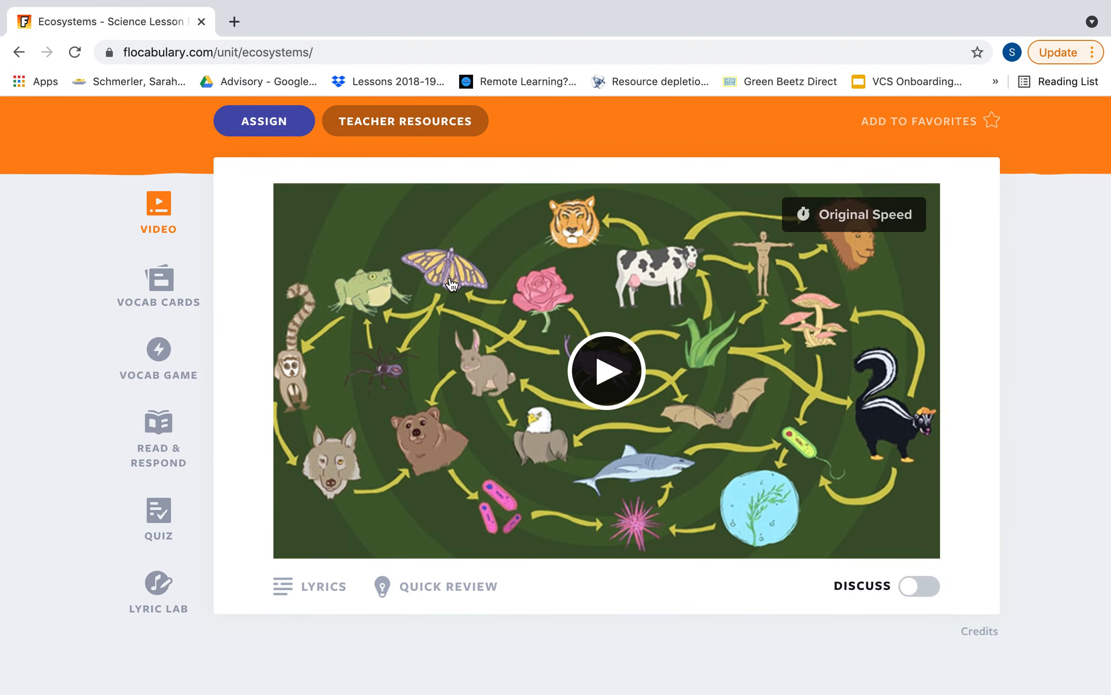
# Play the Ecosystems video, adjusting the sound volume along the way, and pause it at 0:33
pyautogui.click(611, 354)
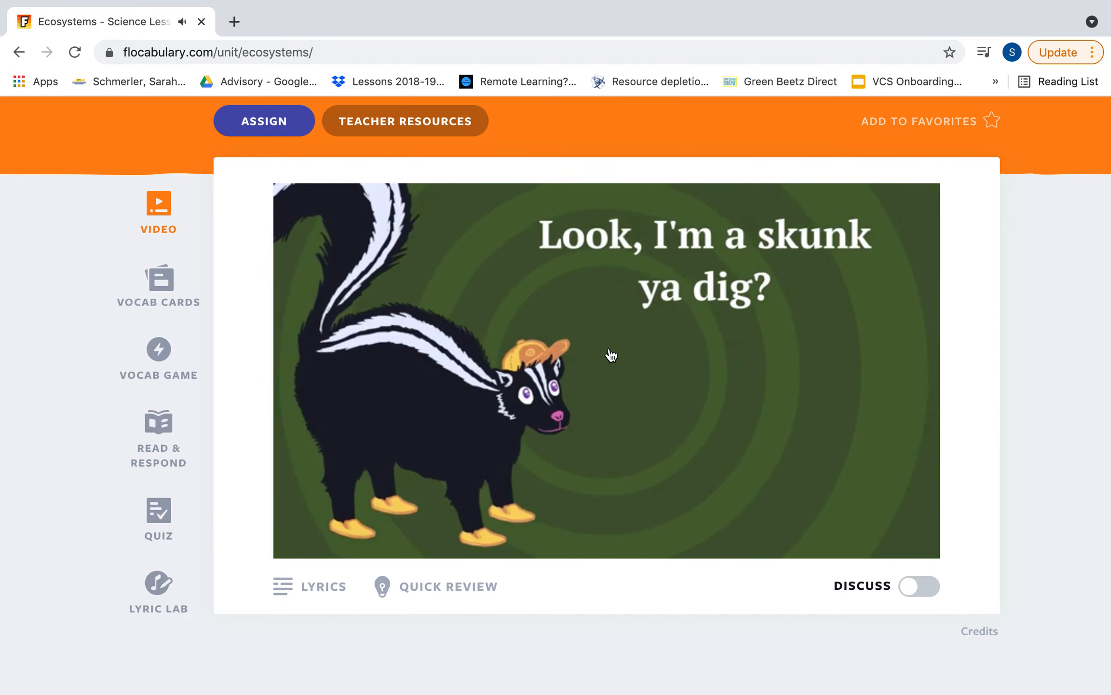
pyautogui.press('XF86AudioRaiseVolume')
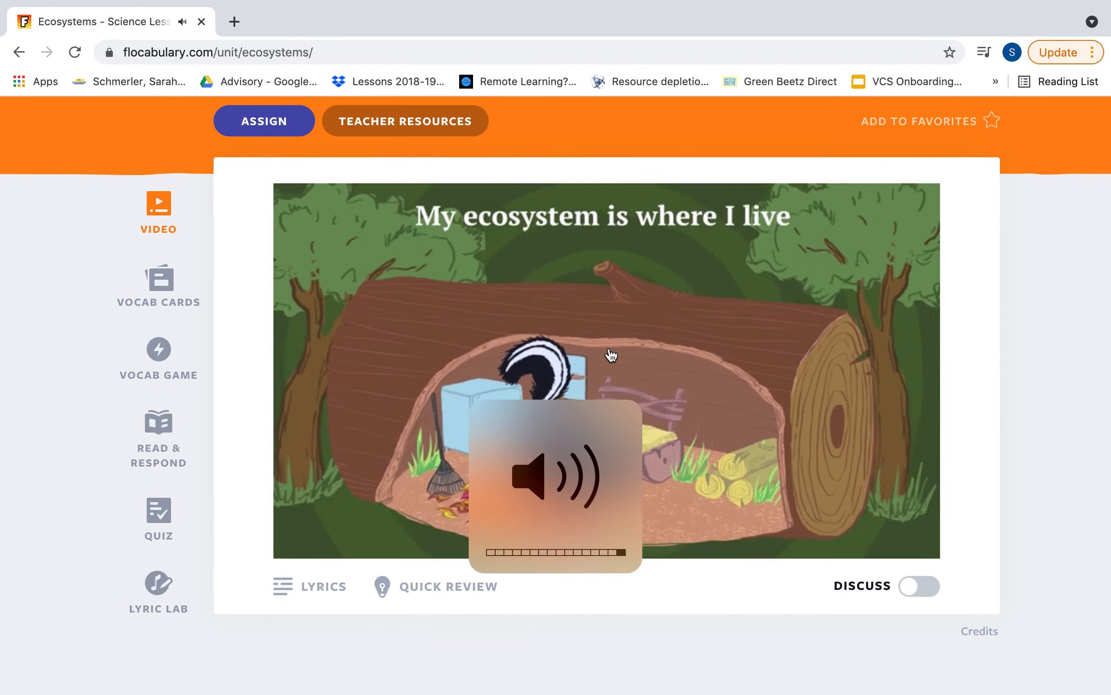
pyautogui.press('XF86AudioLowerVolume')
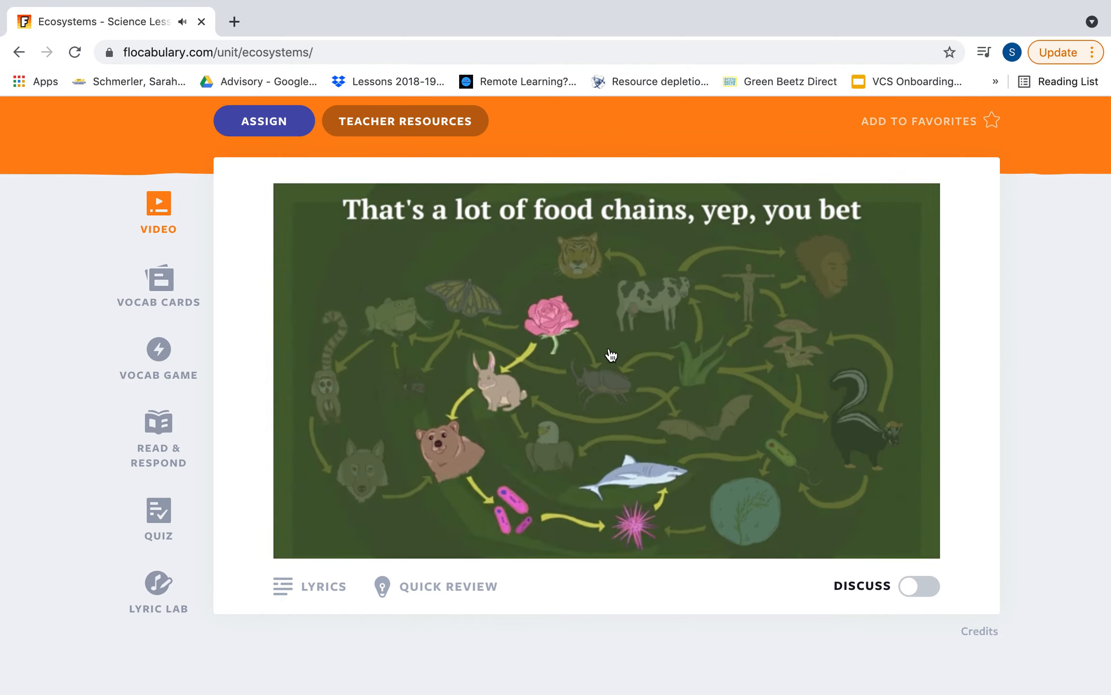
pyautogui.click(610, 354)
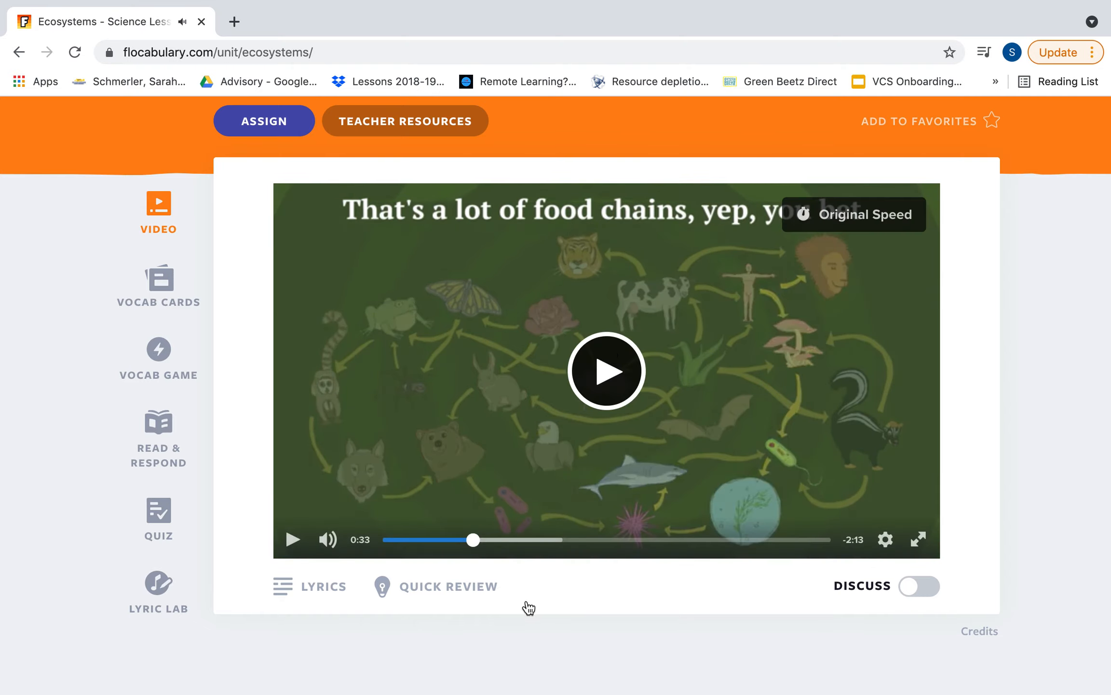
# Open the teacher resources for the Ecosystems lesson and read the overview with its vocabulary list
pyautogui.scroll(1, 563, 657)
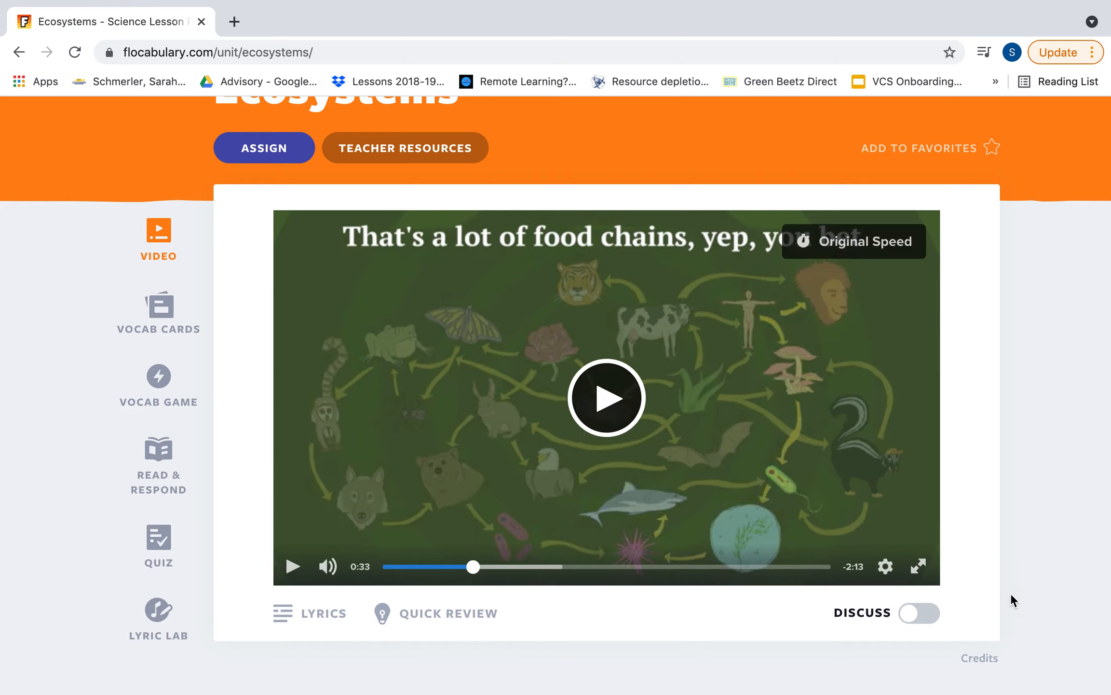
pyautogui.moveTo(874, 574)
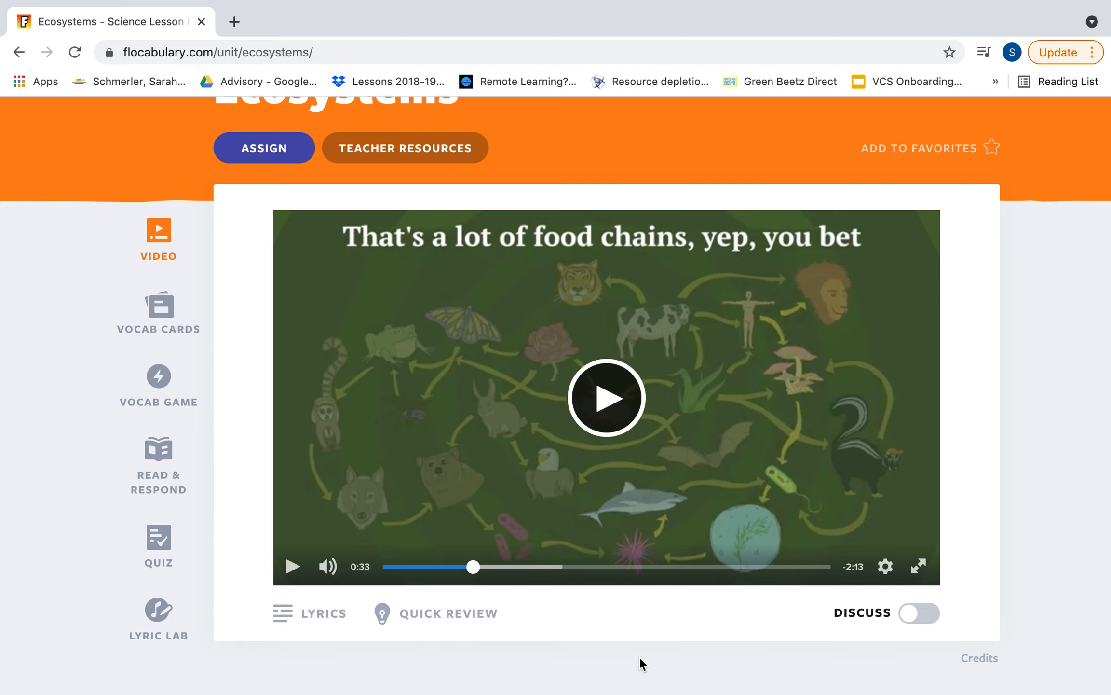
pyautogui.scroll(1, 640, 656)
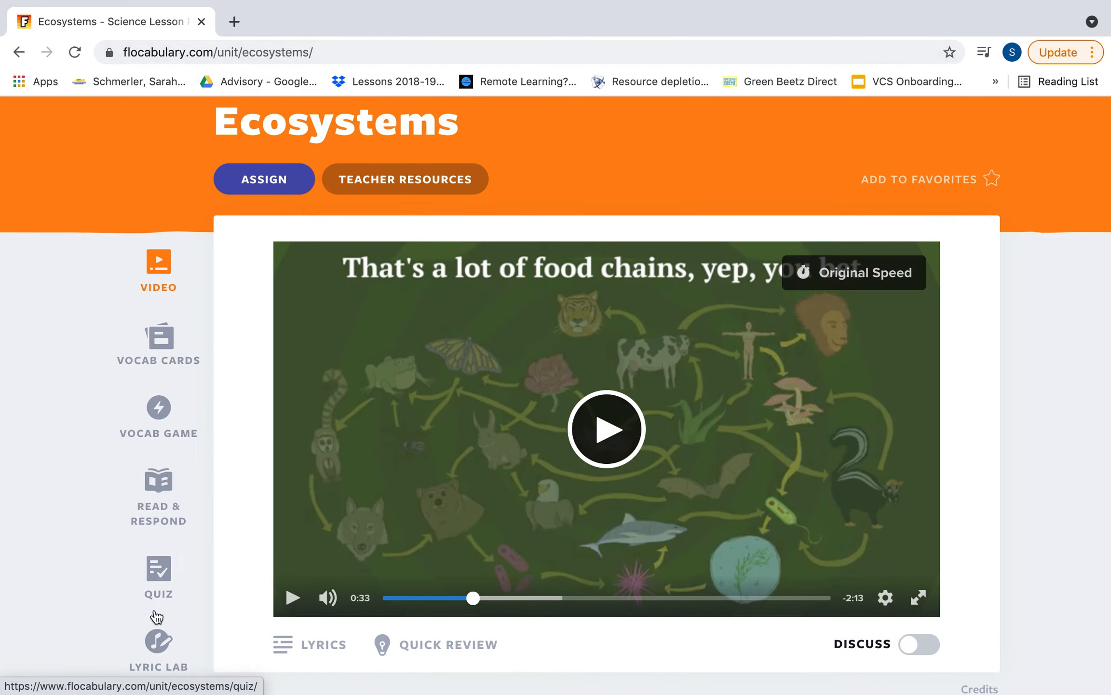
pyautogui.scroll(2, 170, 410)
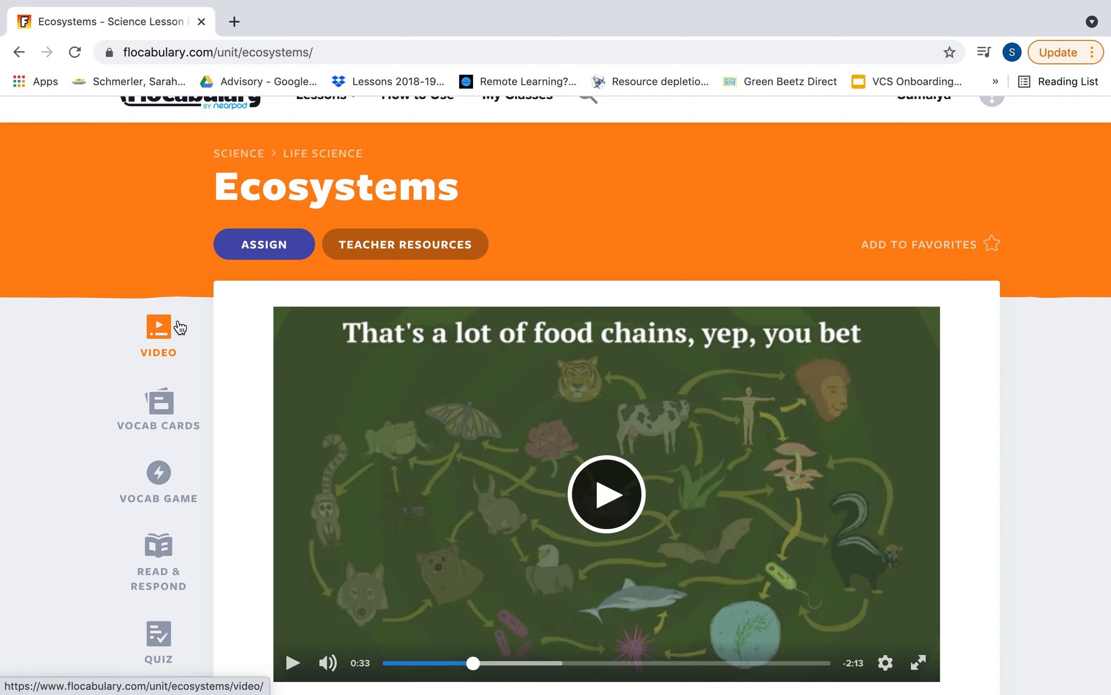
pyautogui.click(470, 243)
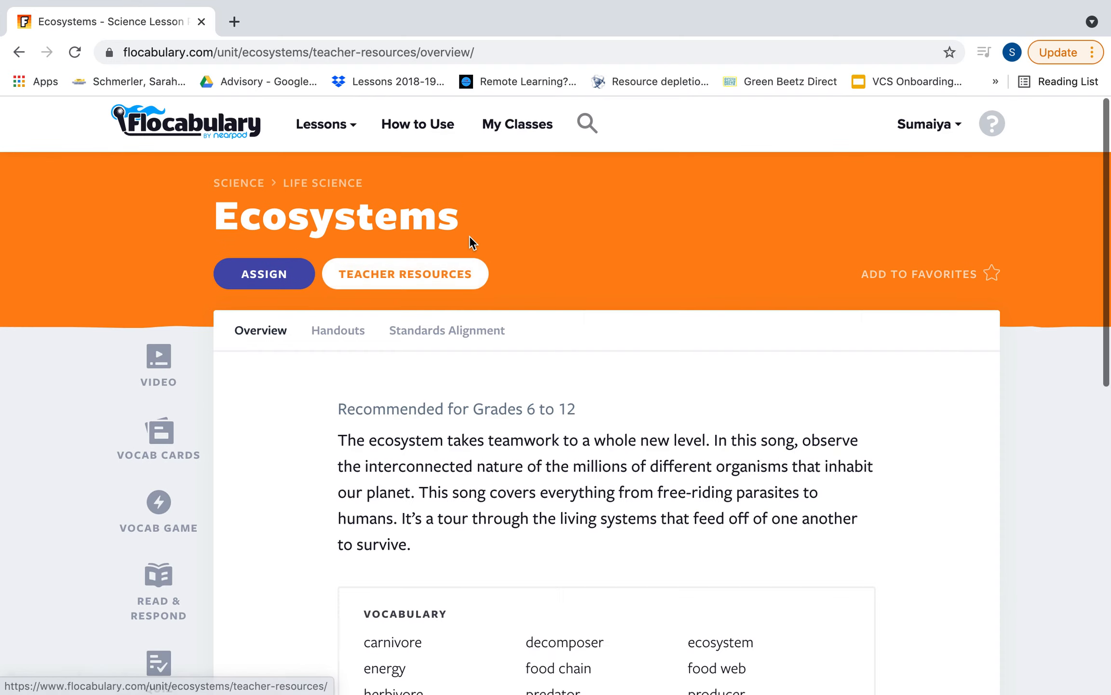
pyautogui.scroll(-8, 525, 367)
pyautogui.scroll(3, 547, 398)
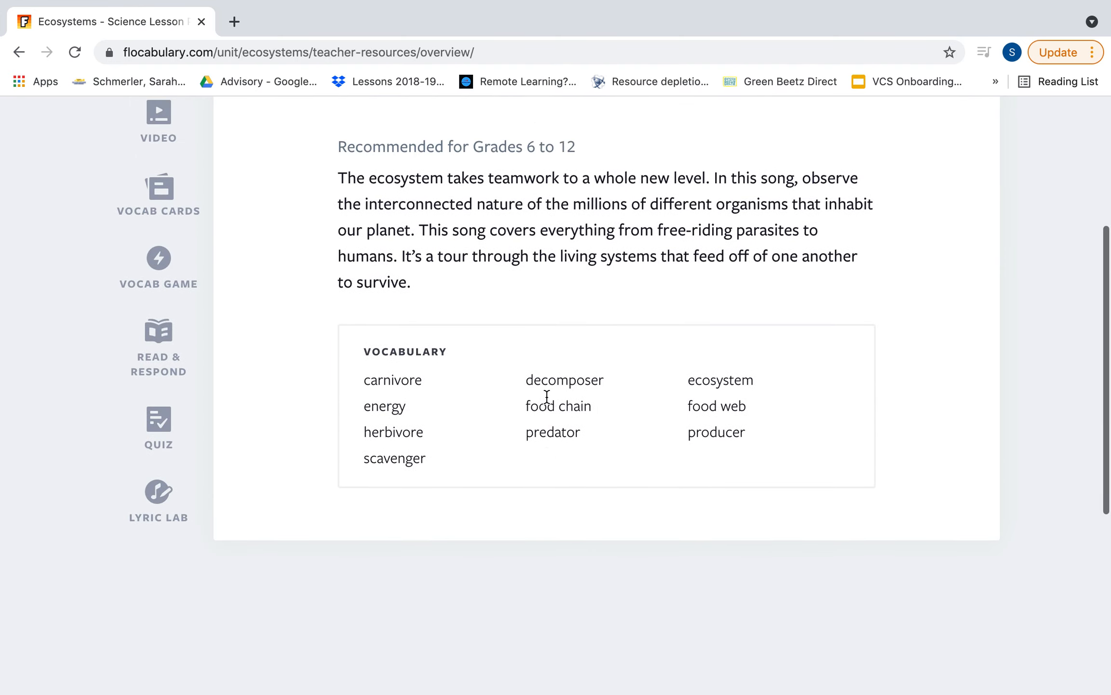
pyautogui.scroll(3, 547, 396)
pyautogui.scroll(1, 729, 549)
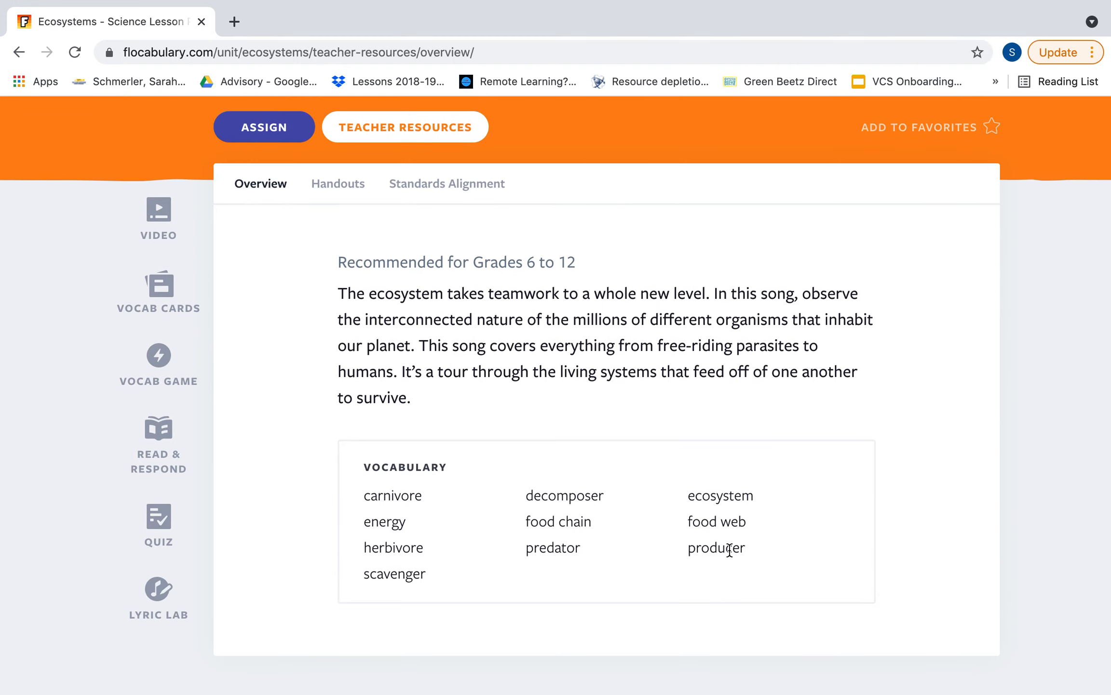
# Open the Ecosystems handouts and look over the downloadable Lyrics and Fill in the Blanks sheets
pyautogui.click(340, 183)
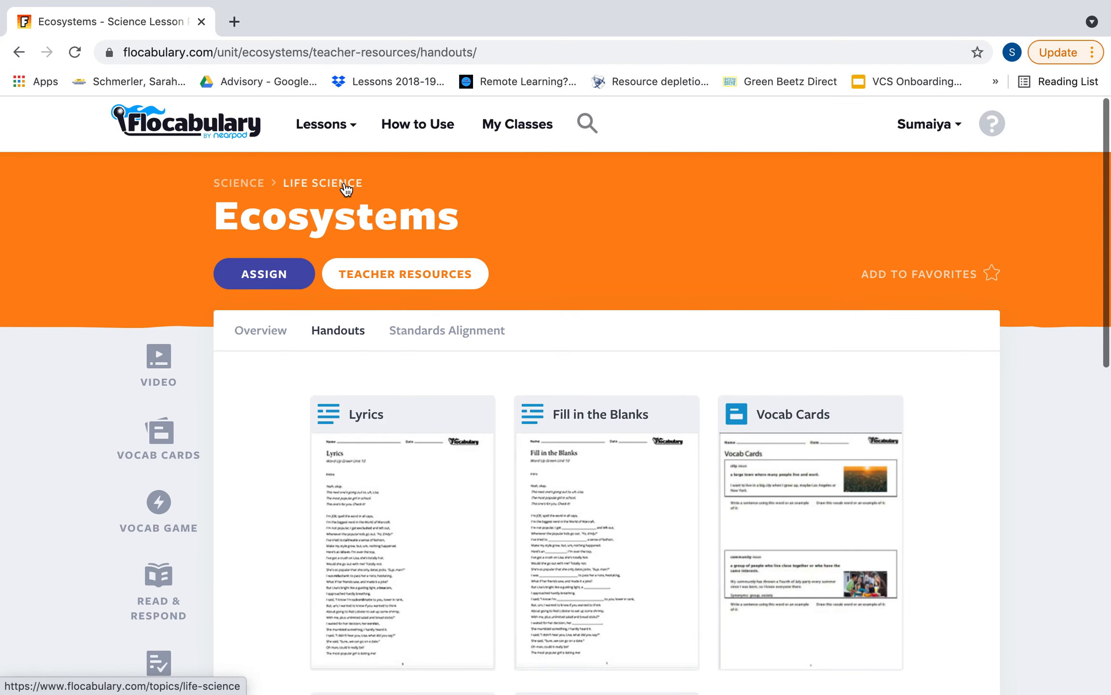
pyautogui.scroll(-5, 509, 382)
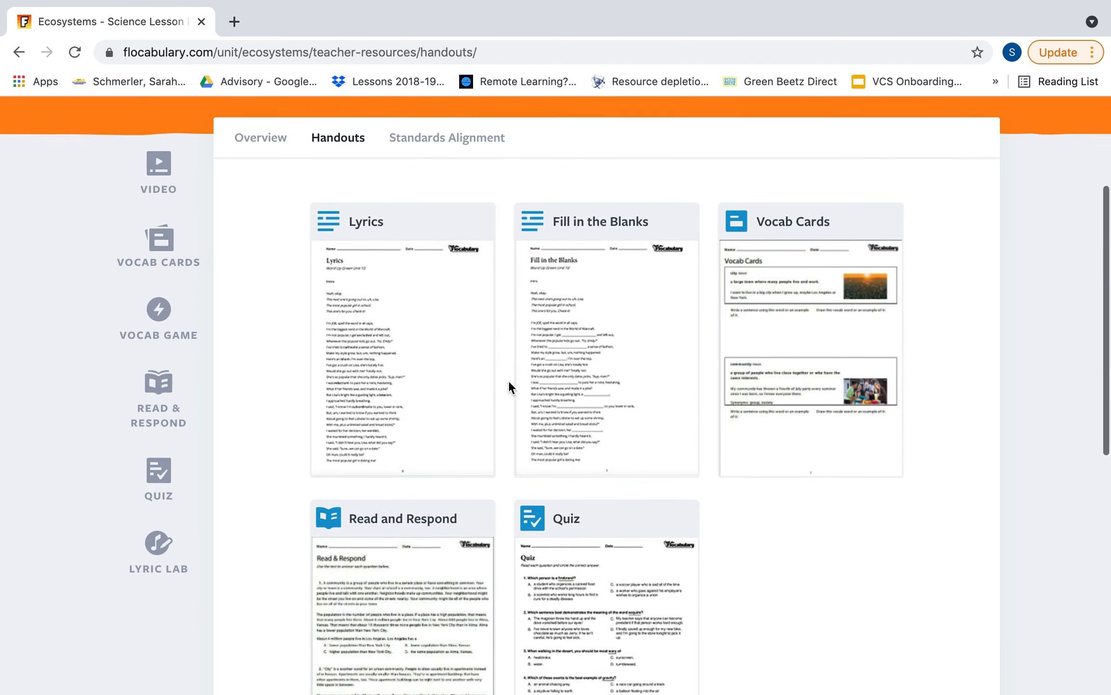
pyautogui.scroll(1, 509, 380)
pyautogui.moveTo(428, 365)
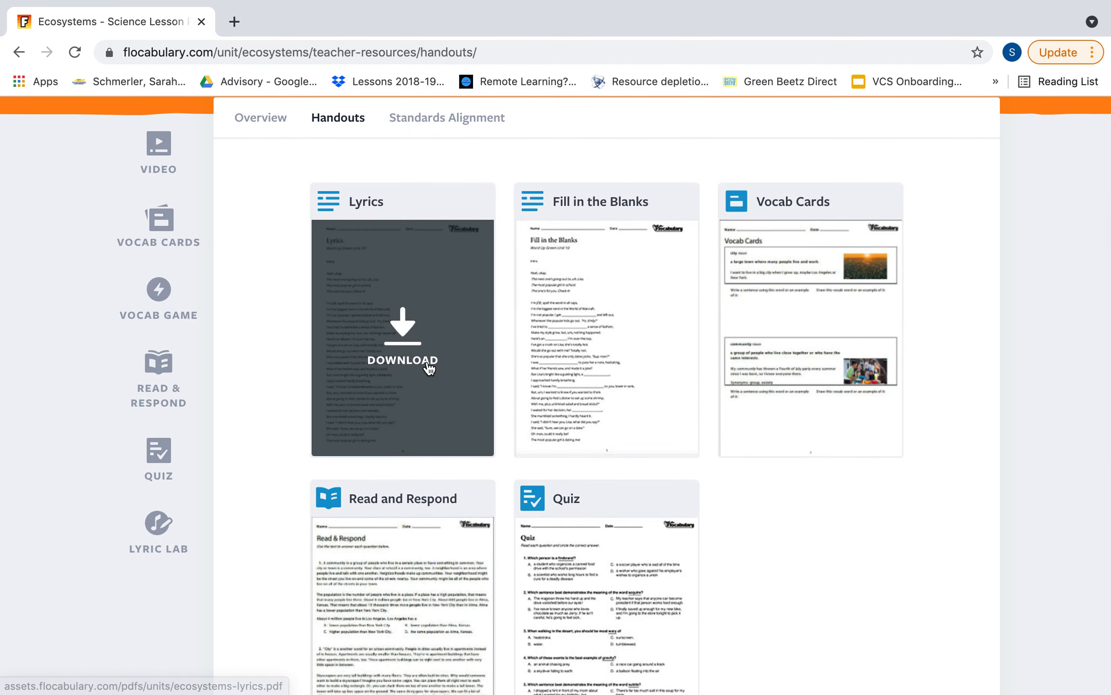
pyautogui.moveTo(630, 392)
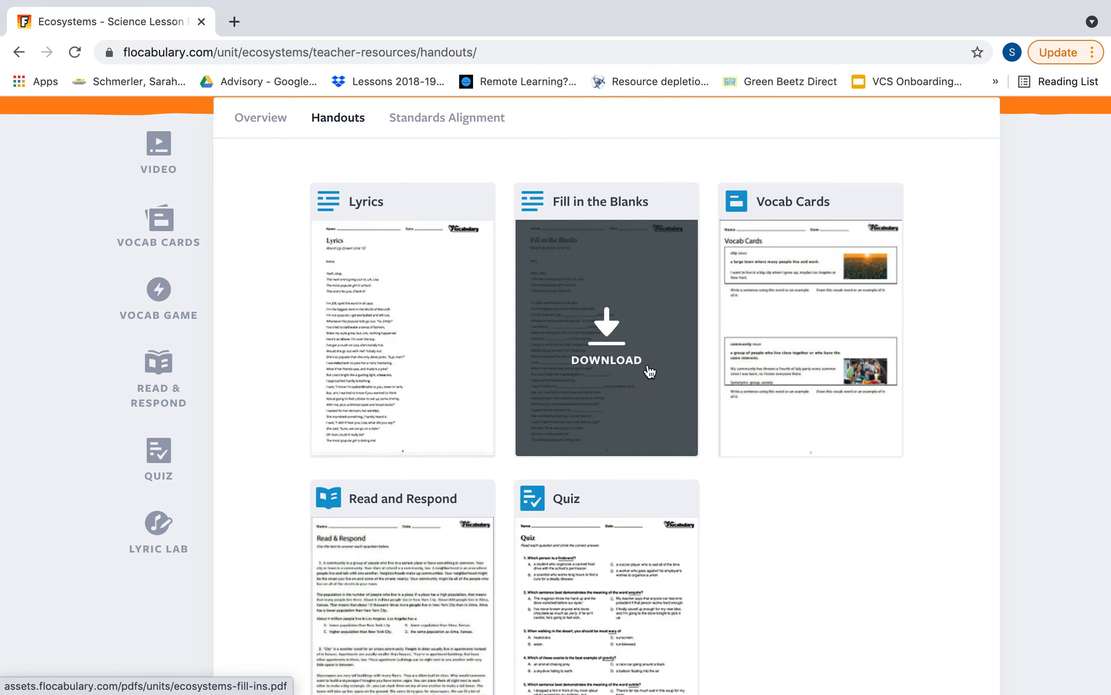
# Open the Ecosystems Vocab Cards handout and look over its carnivore and decomposer cards
pyautogui.click(778, 406)
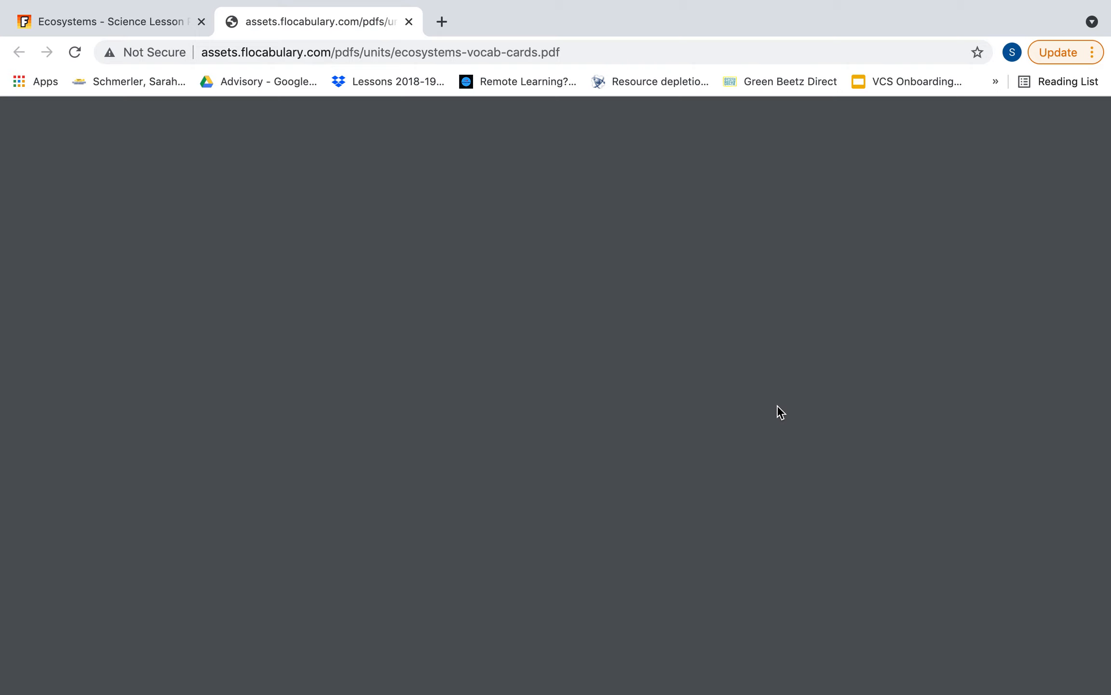
pyautogui.scroll(-2, 777, 405)
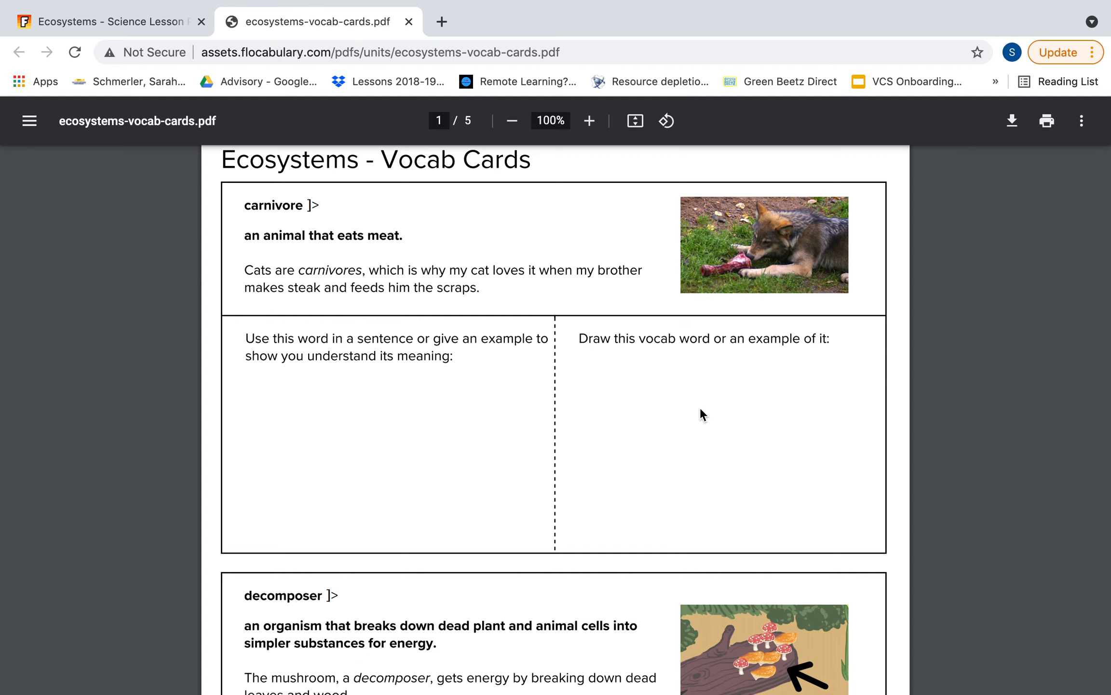
pyautogui.scroll(-5, 682, 475)
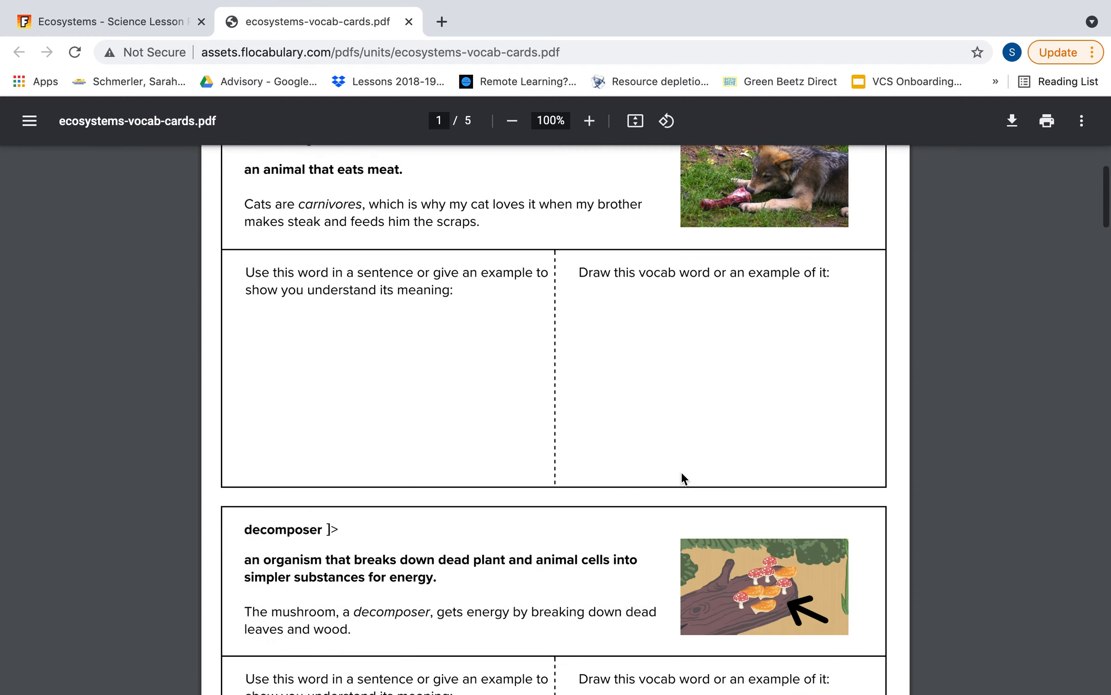
pyautogui.scroll(7, 680, 485)
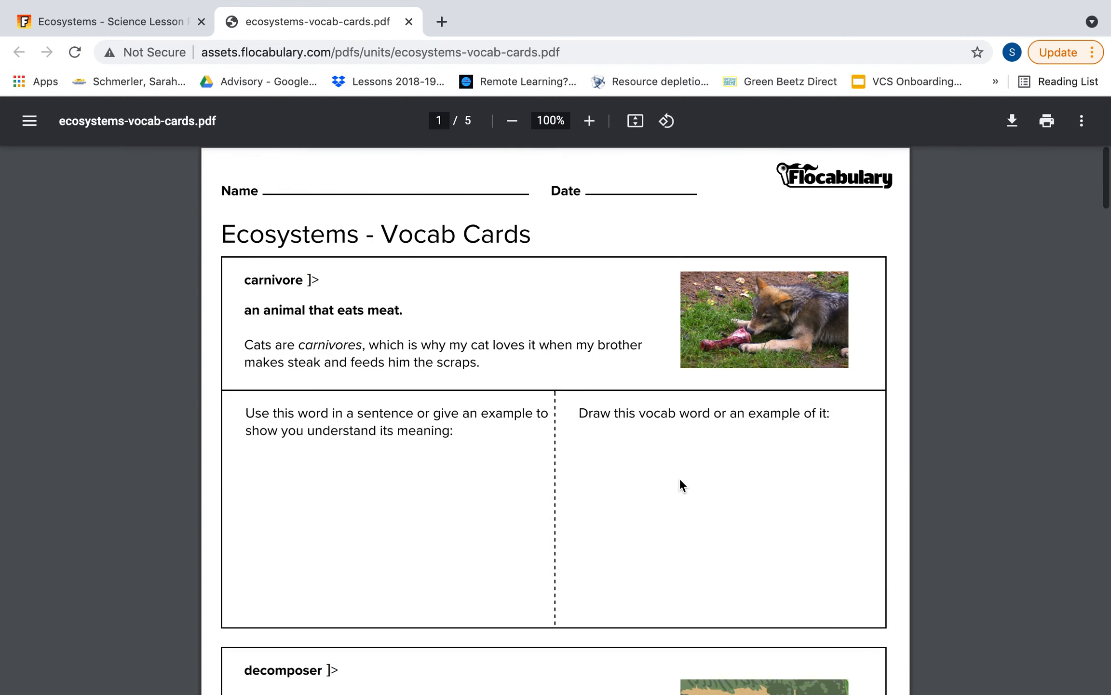
# Return to the Ecosystems handouts page and look over the Read and Respond and Quiz sheets with their answer keys
pyautogui.click(77, 21)
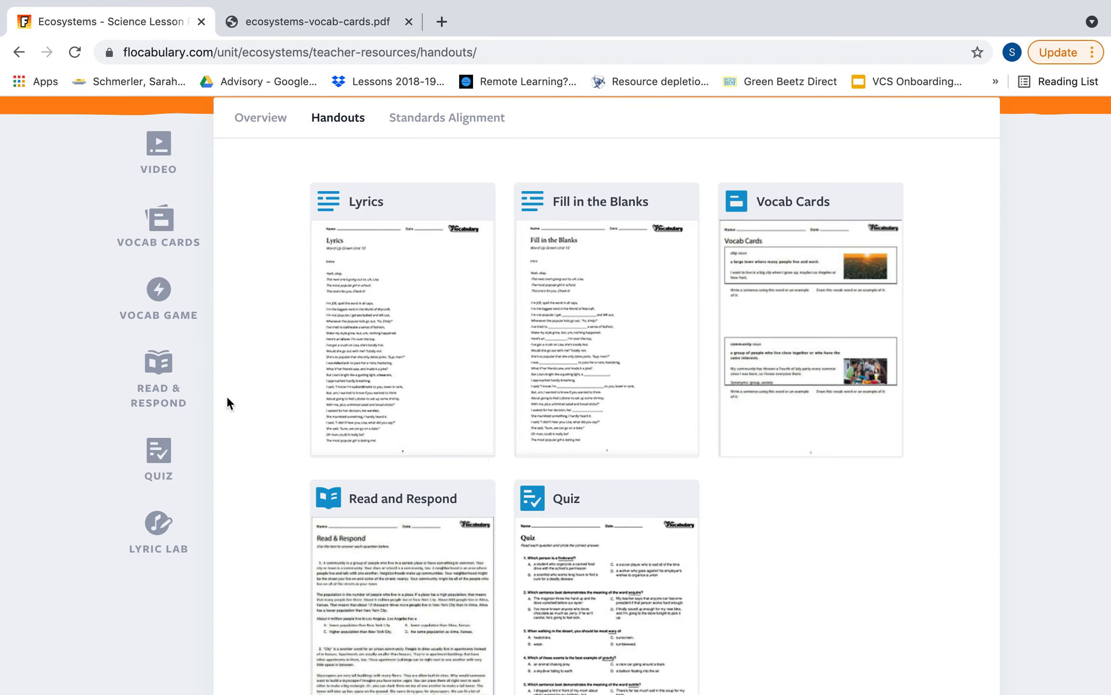
pyautogui.scroll(-4, 227, 396)
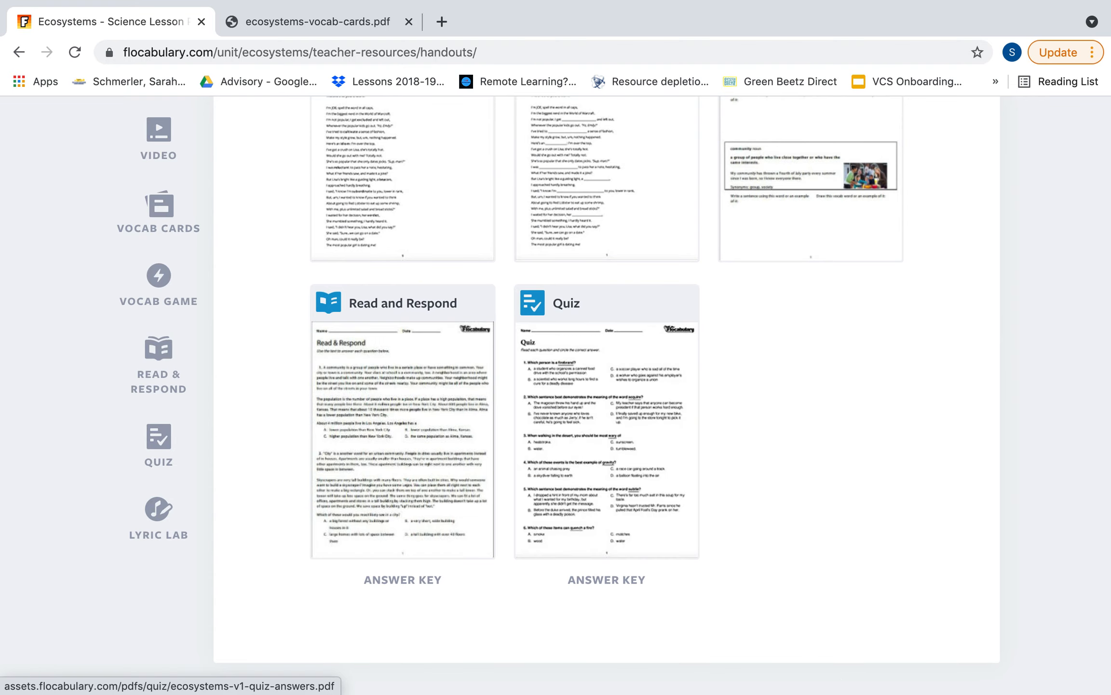
pyautogui.scroll(6, 858, 571)
pyautogui.scroll(-2, 858, 572)
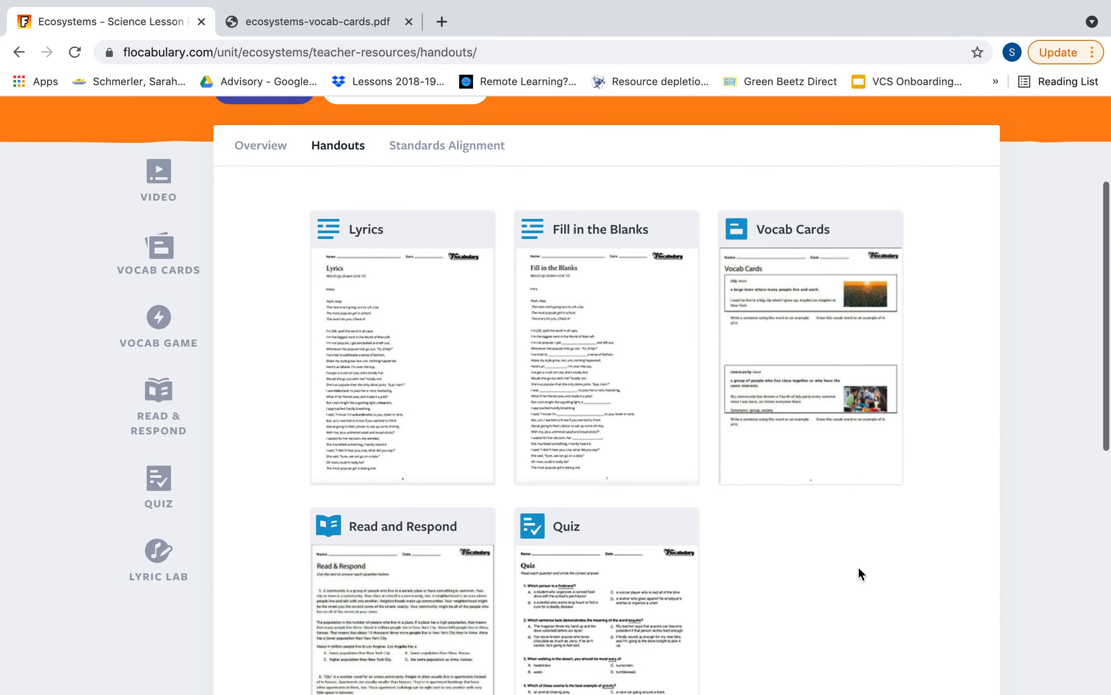
pyautogui.scroll(3, 859, 572)
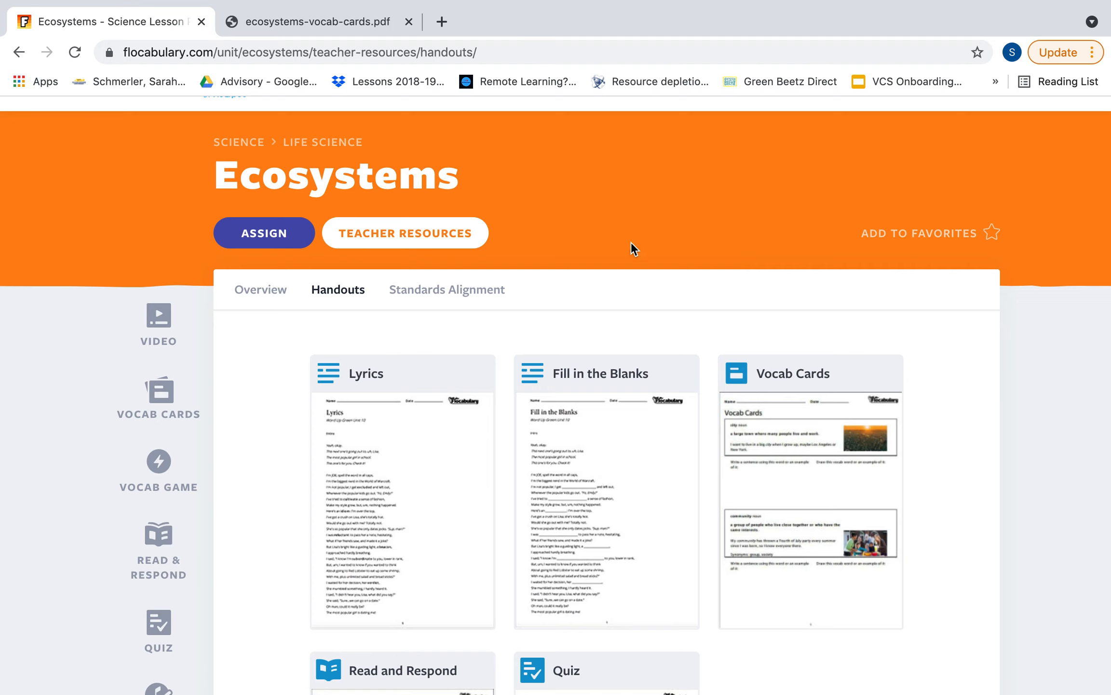
# Open the Ecosystems lesson's online vocab cards and look through the illustrated terms
pyautogui.click(152, 397)
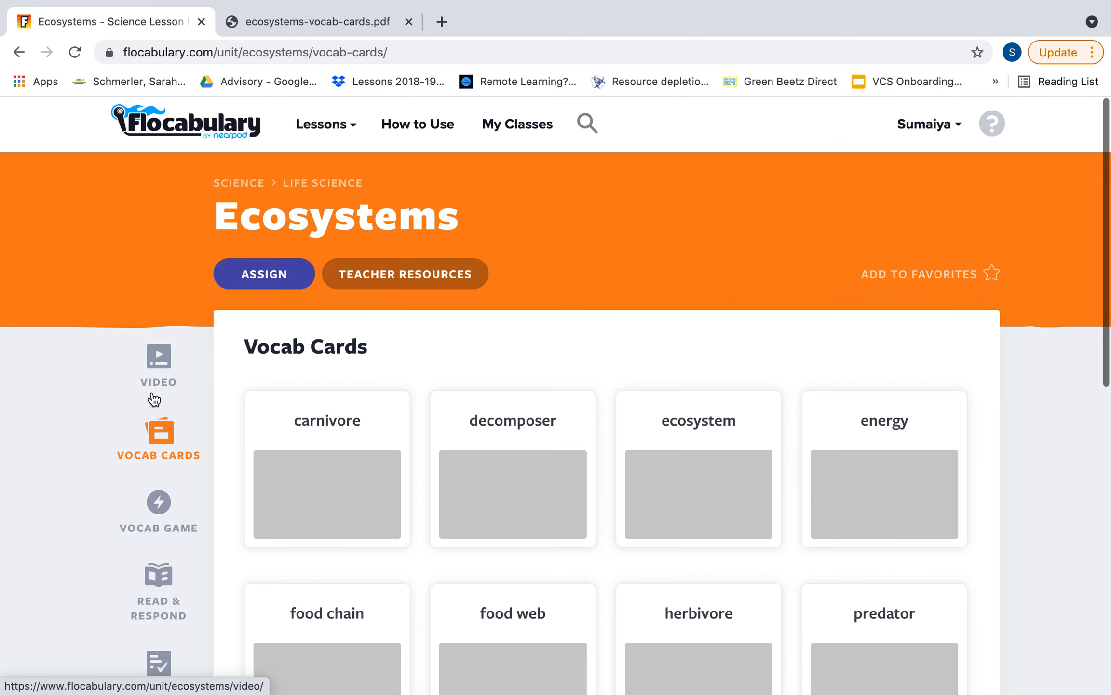
pyautogui.scroll(-5, 410, 470)
pyautogui.scroll(5, 410, 470)
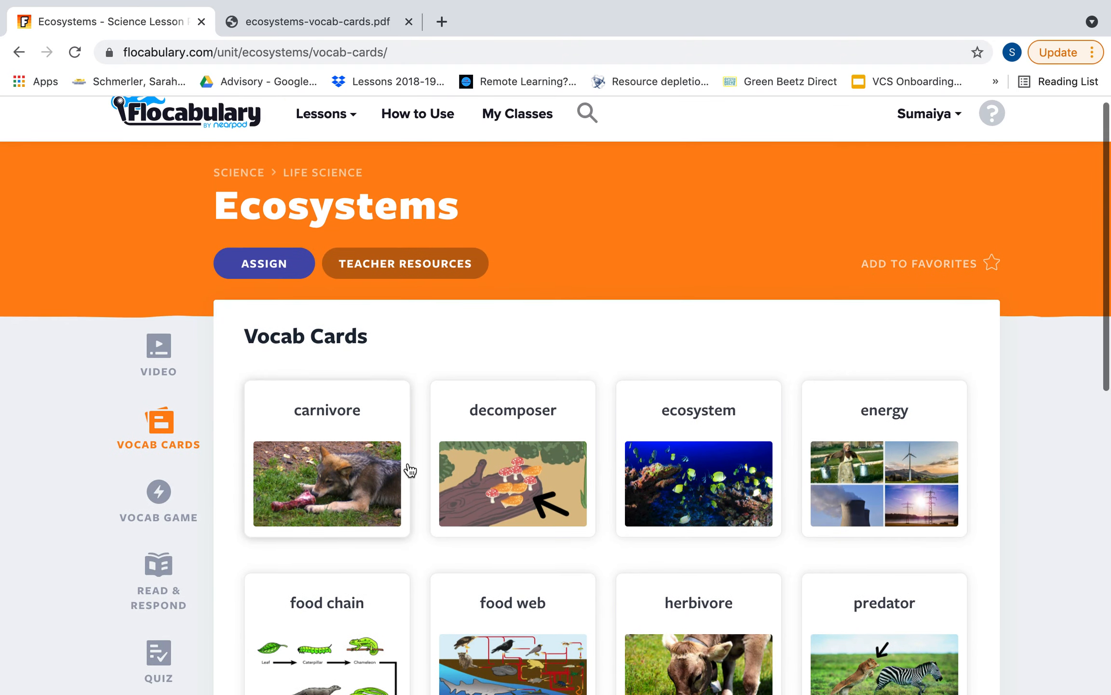
# Start the Ecosystems vocab game with music and answer the first question by placing Energy in the blank
pyautogui.click(150, 491)
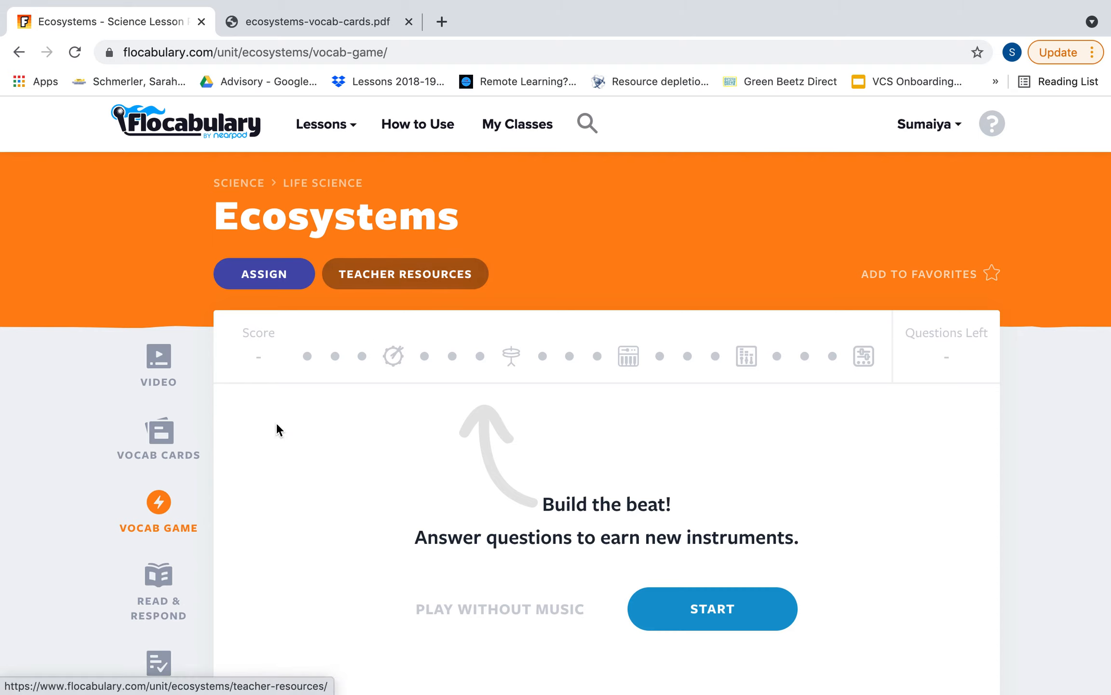
pyautogui.click(727, 615)
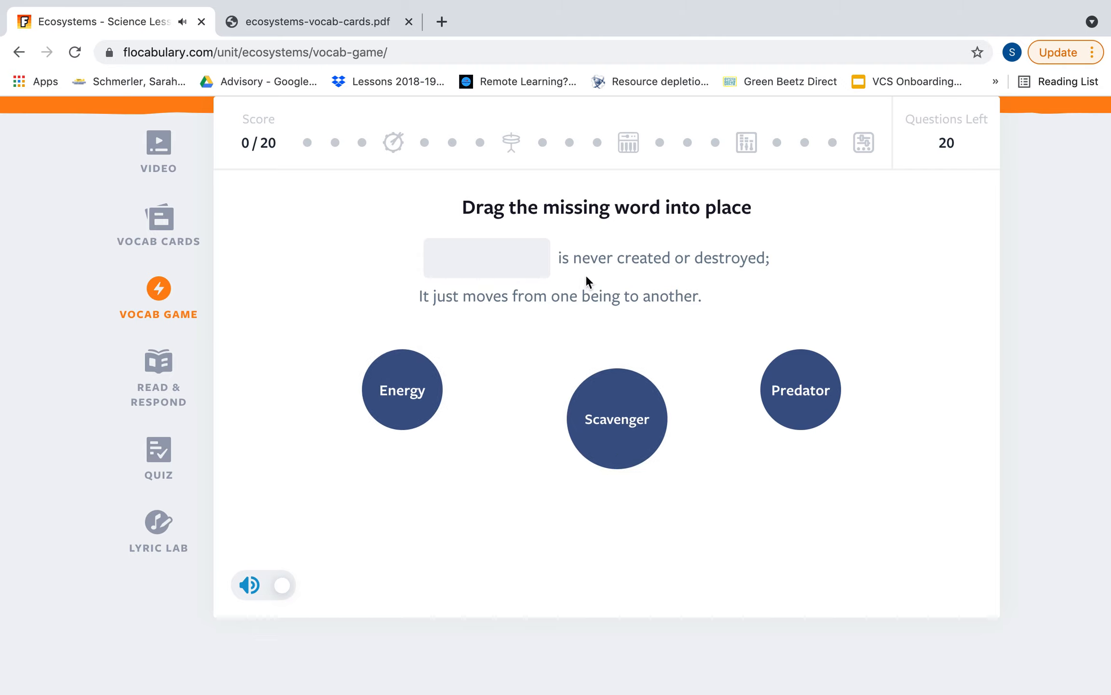
pyautogui.moveTo(393, 416); pyautogui.dragTo(483, 297)
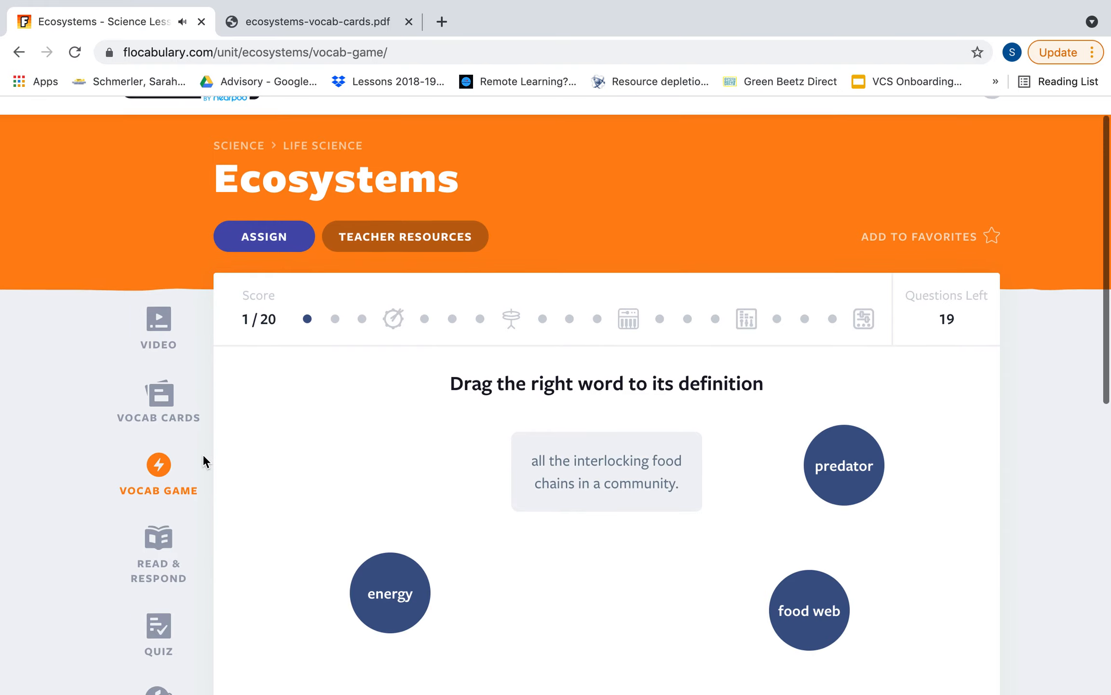
# Open the Ecosystems Read & Respond activity and read its passage and the first question about producers
pyautogui.scroll(-3, 202, 454)
pyautogui.click(164, 447)
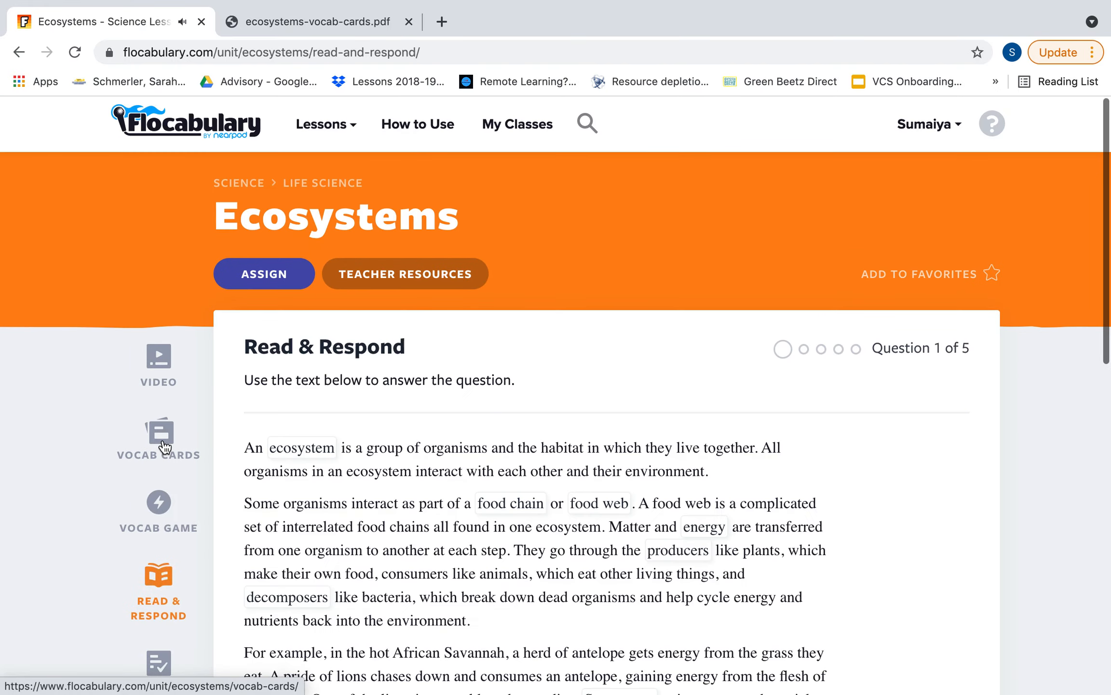
pyautogui.scroll(-8, 492, 441)
pyautogui.scroll(-2, 493, 442)
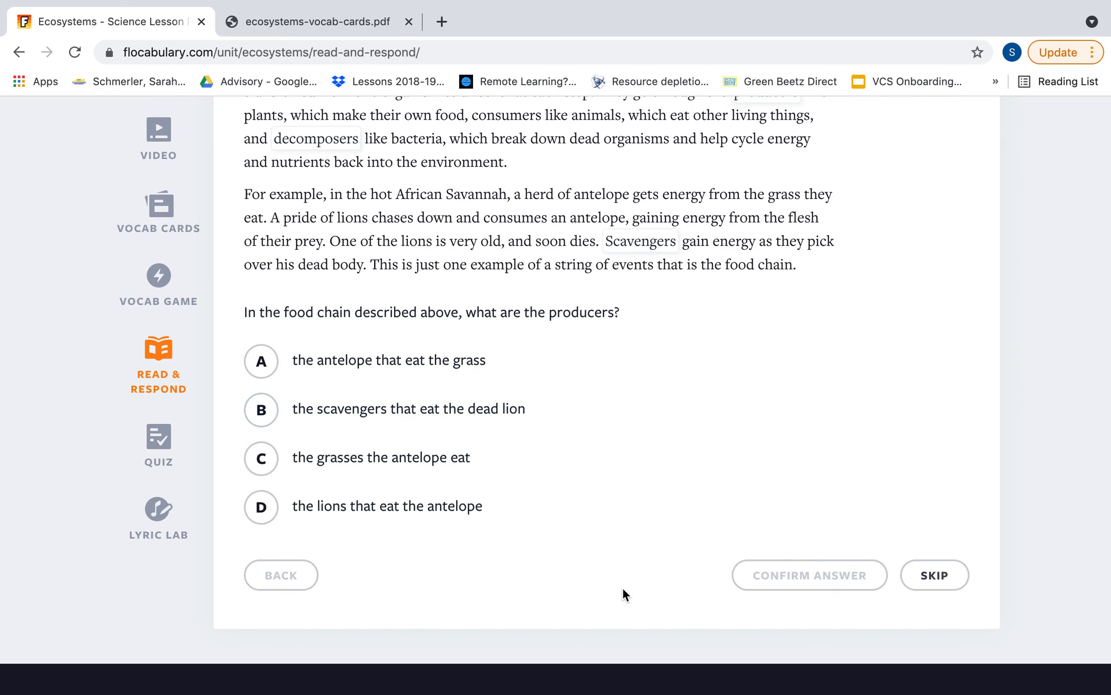
pyautogui.scroll(12, 623, 587)
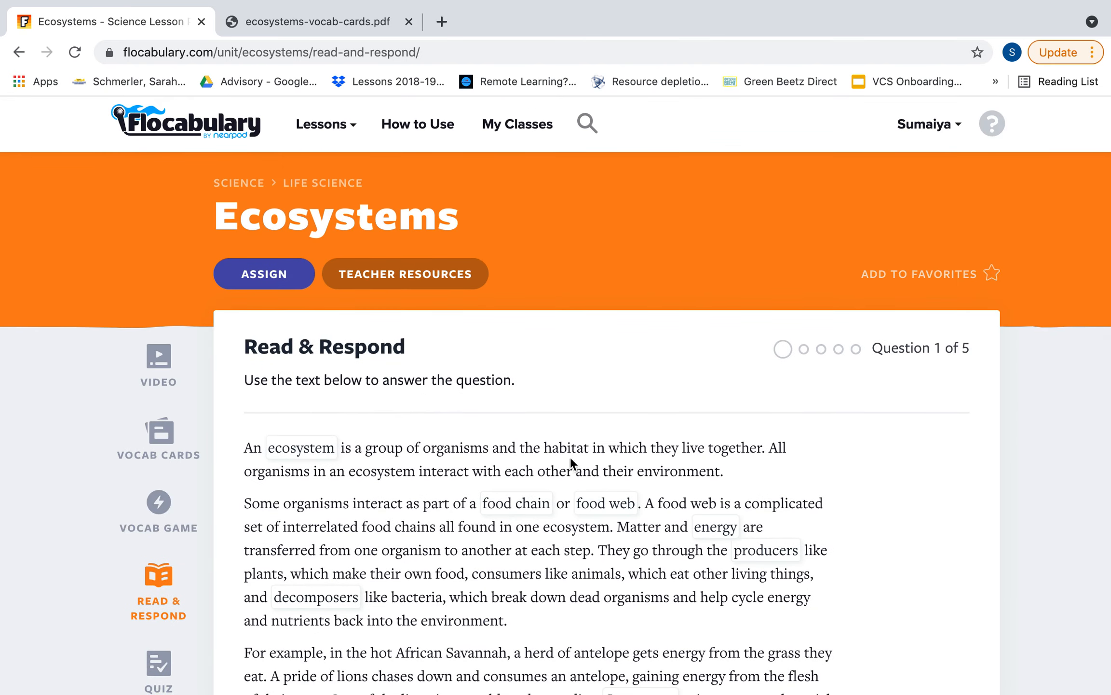
# Reopen the Ecosystems teacher resources and read the overview and the standards alignment information
pyautogui.click(441, 279)
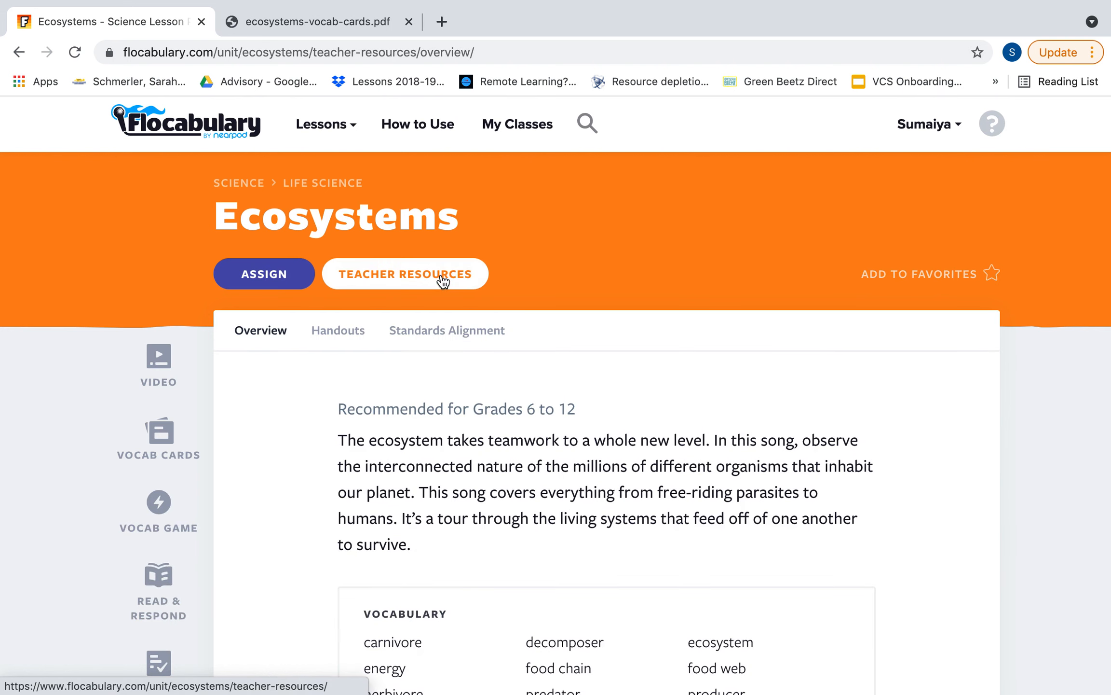
pyautogui.scroll(-2, 441, 280)
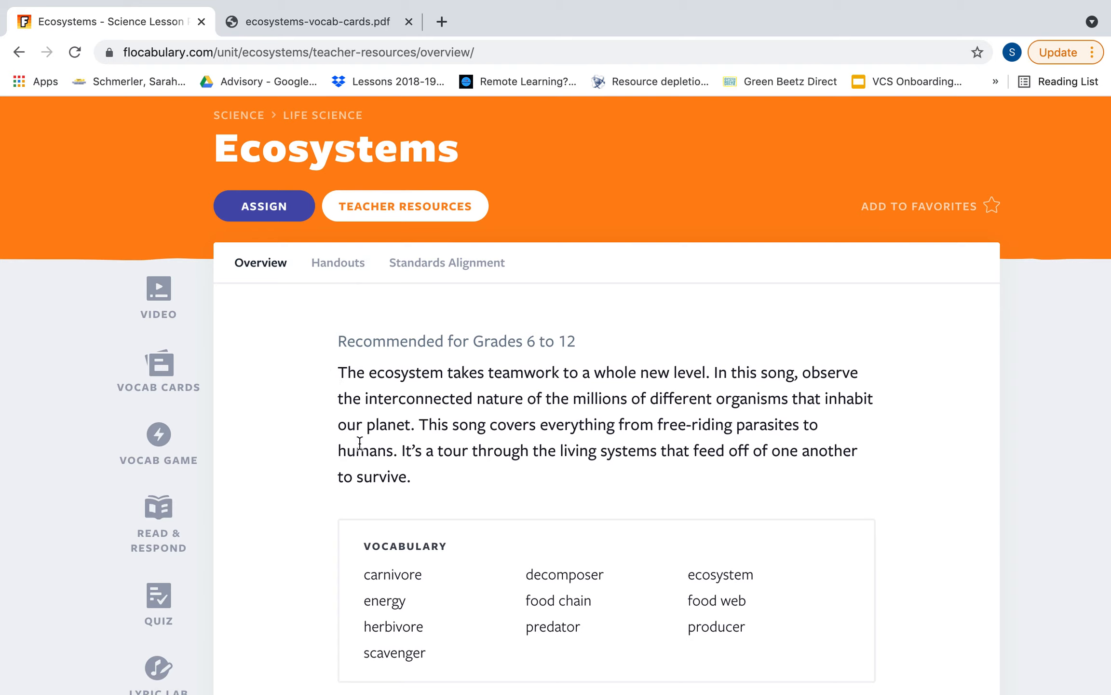
pyautogui.click(485, 264)
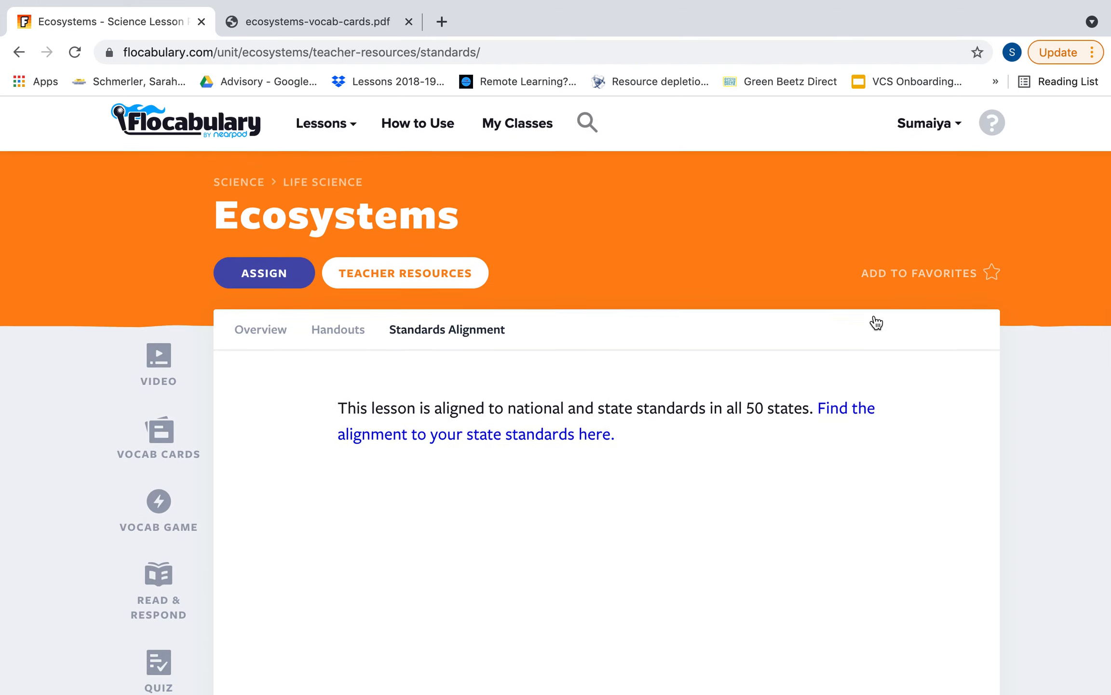
pyautogui.scroll(-5, 877, 322)
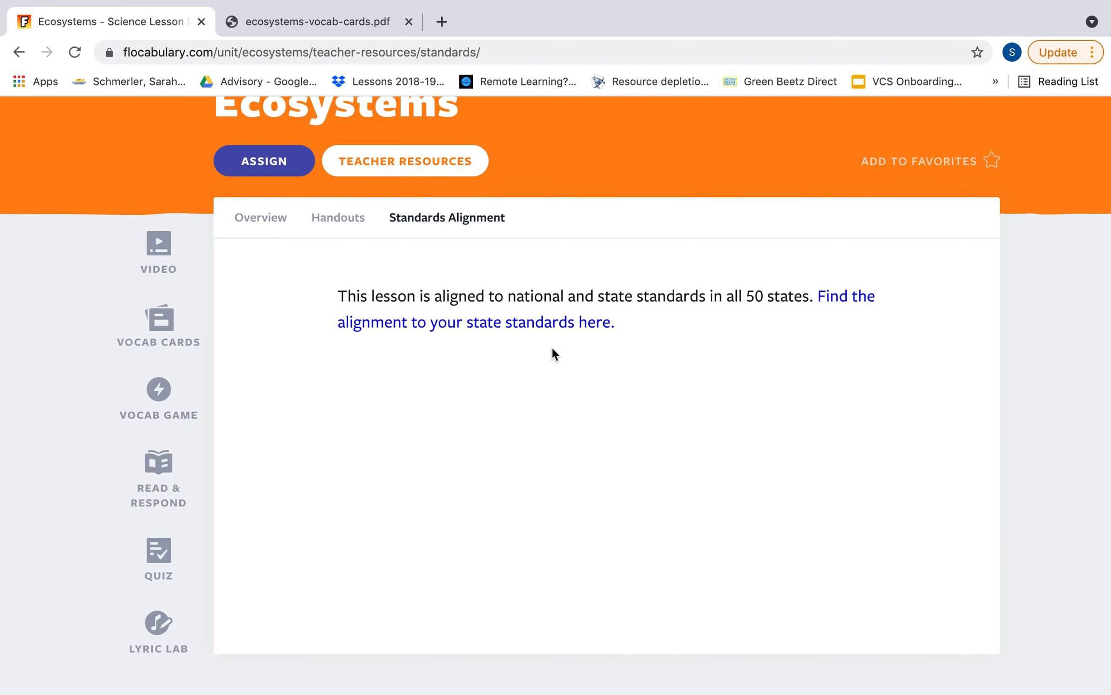
pyautogui.scroll(5, 553, 349)
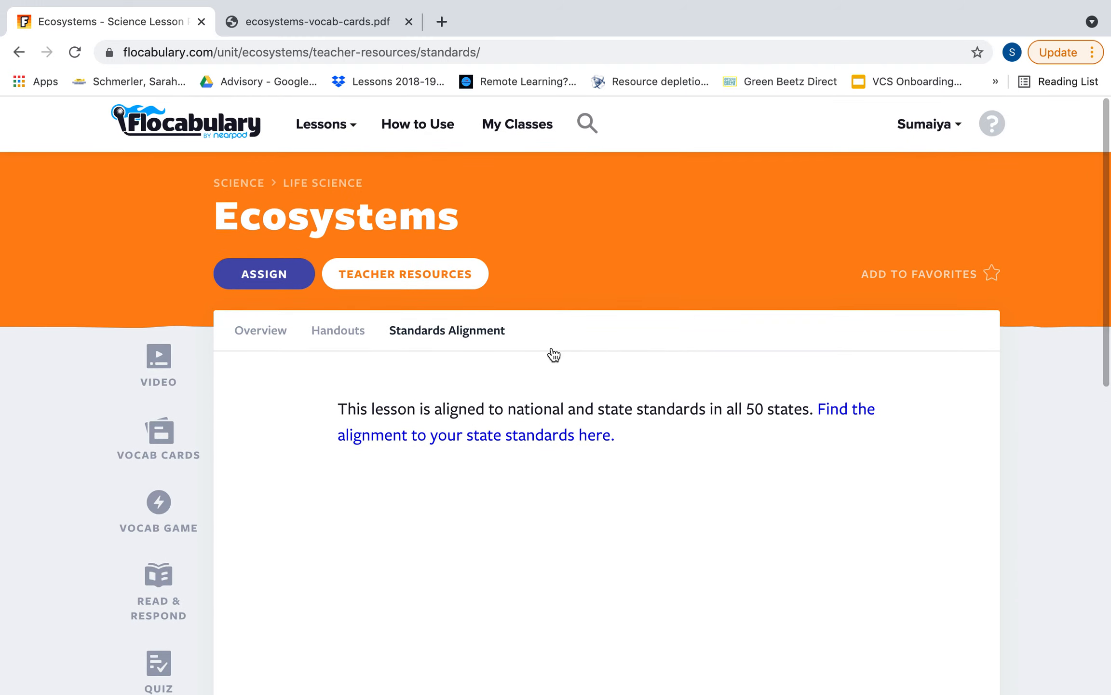
pyautogui.scroll(-4, 553, 355)
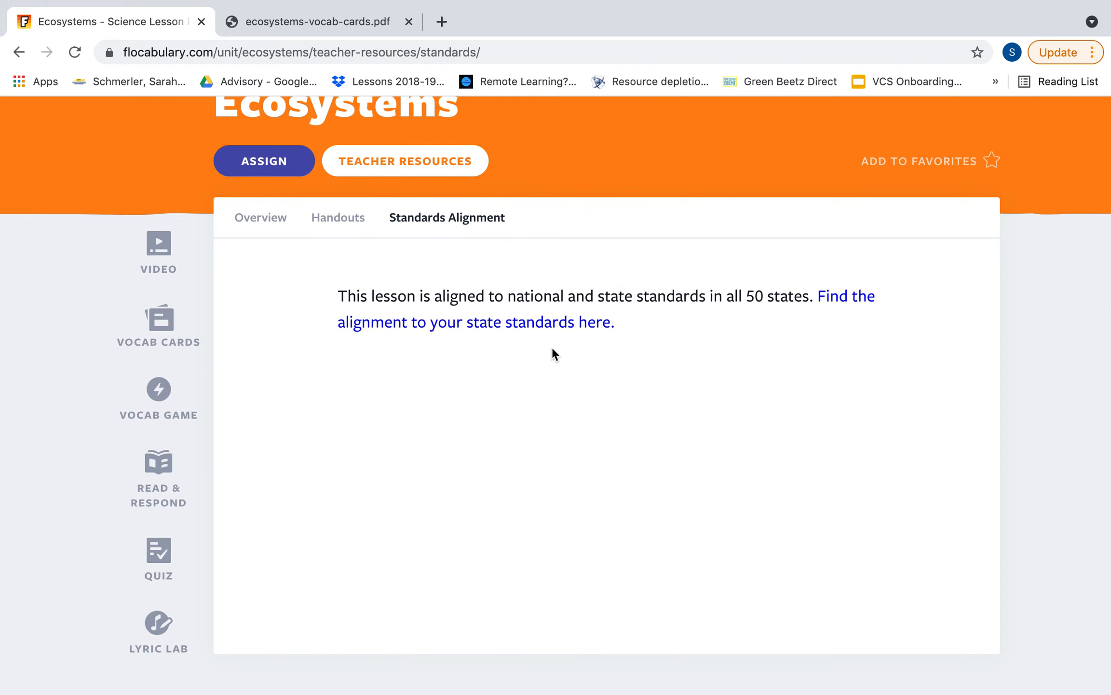
pyautogui.scroll(5, 385, 332)
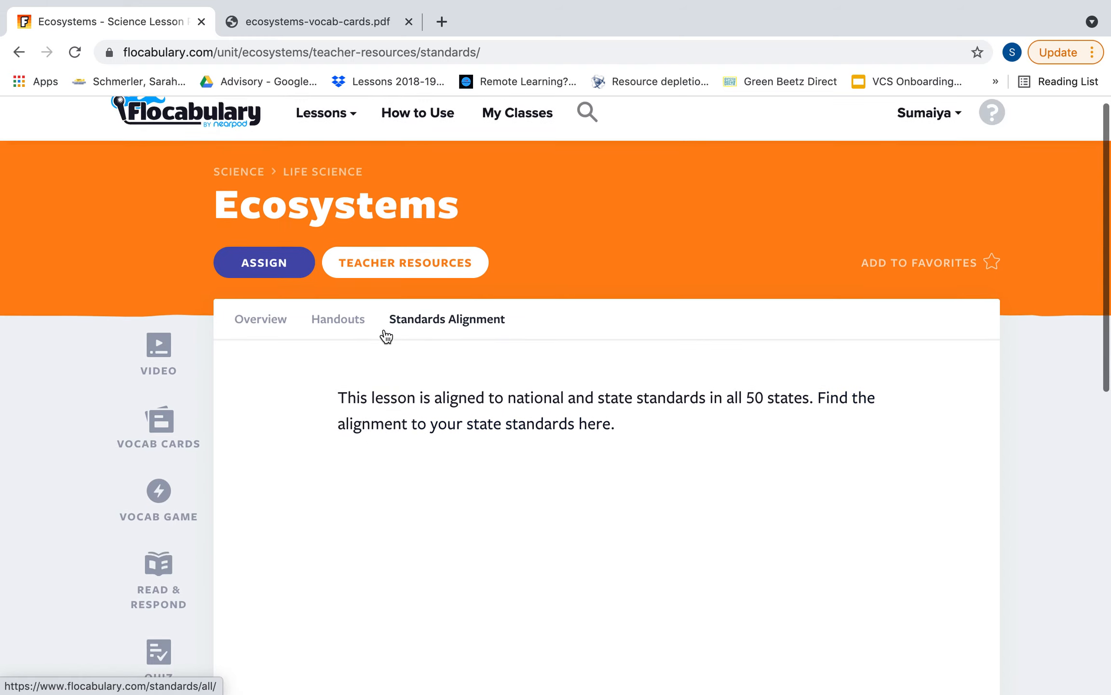
# Go to My Classes, read the help on how students join a class, and close it
pyautogui.click(514, 126)
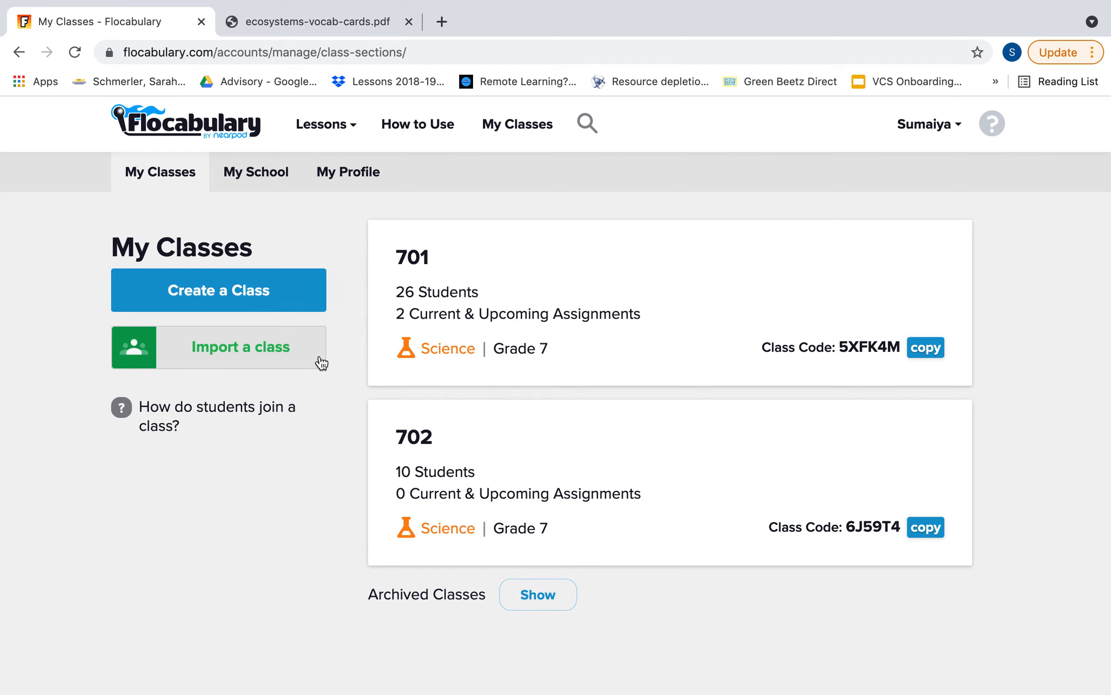
pyautogui.click(163, 411)
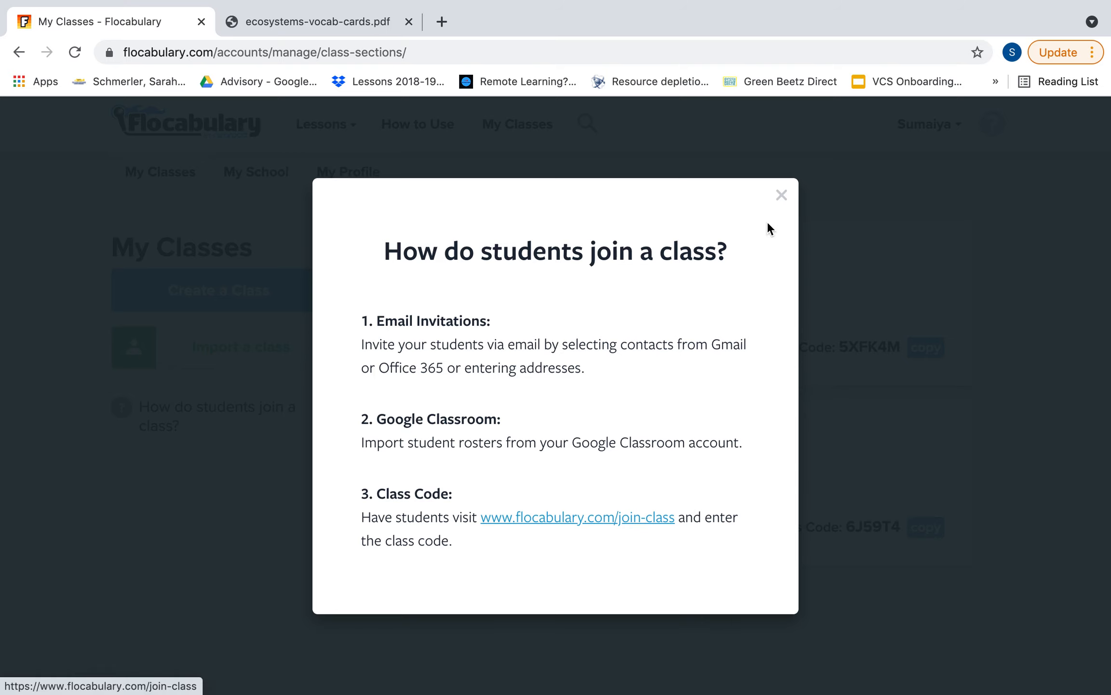
pyautogui.click(781, 196)
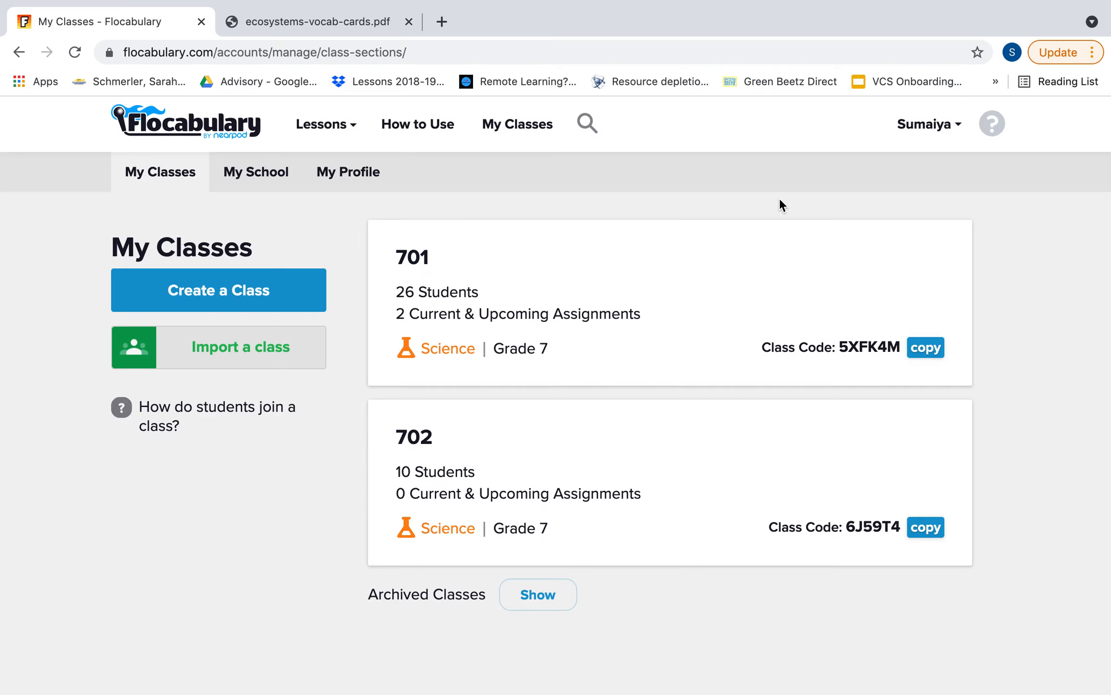
# Open class 701, review its assignment submissions, and view the student results for Types of Rocks
pyautogui.click(707, 297)
pyautogui.scroll(-8, 705, 295)
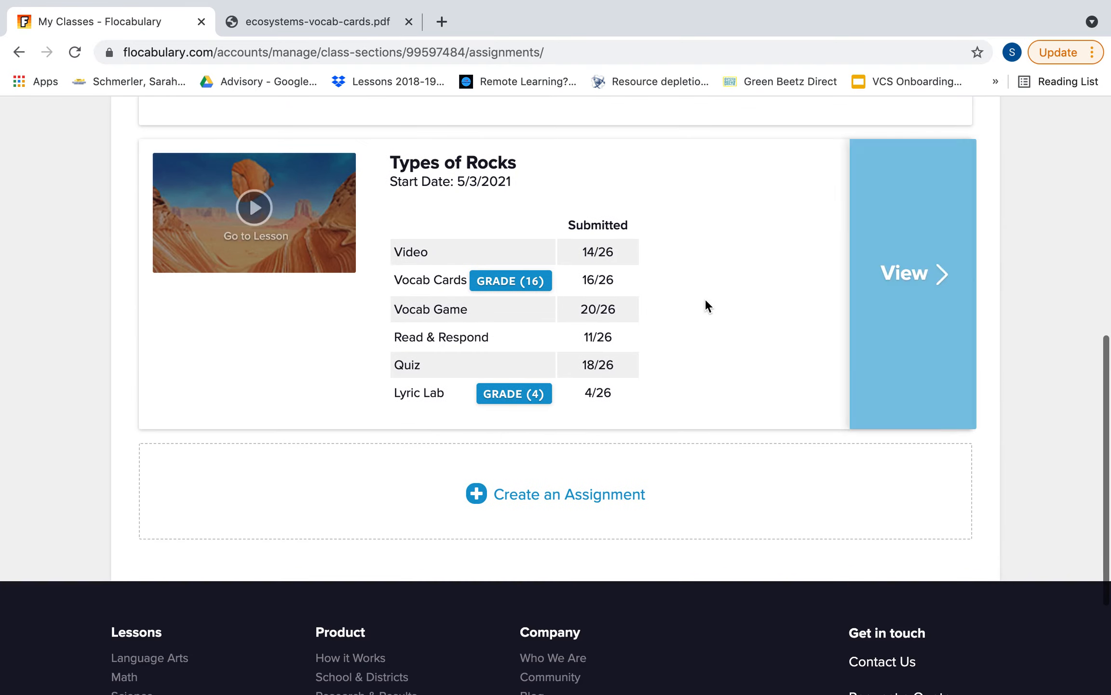
pyautogui.scroll(3, 704, 297)
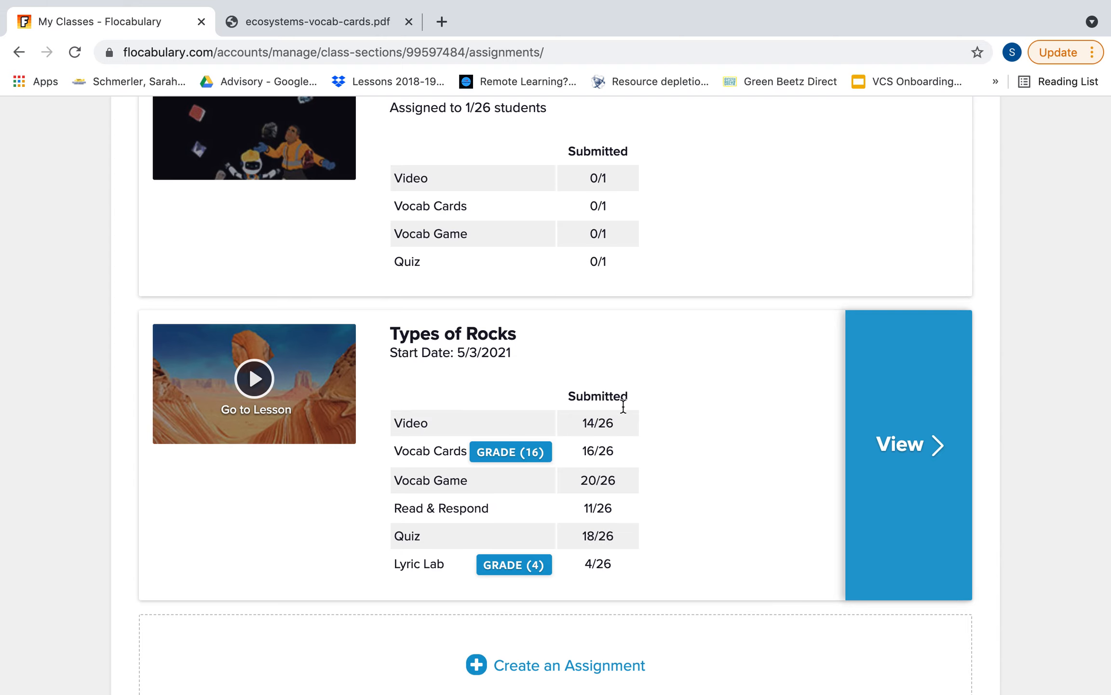
pyautogui.click(930, 398)
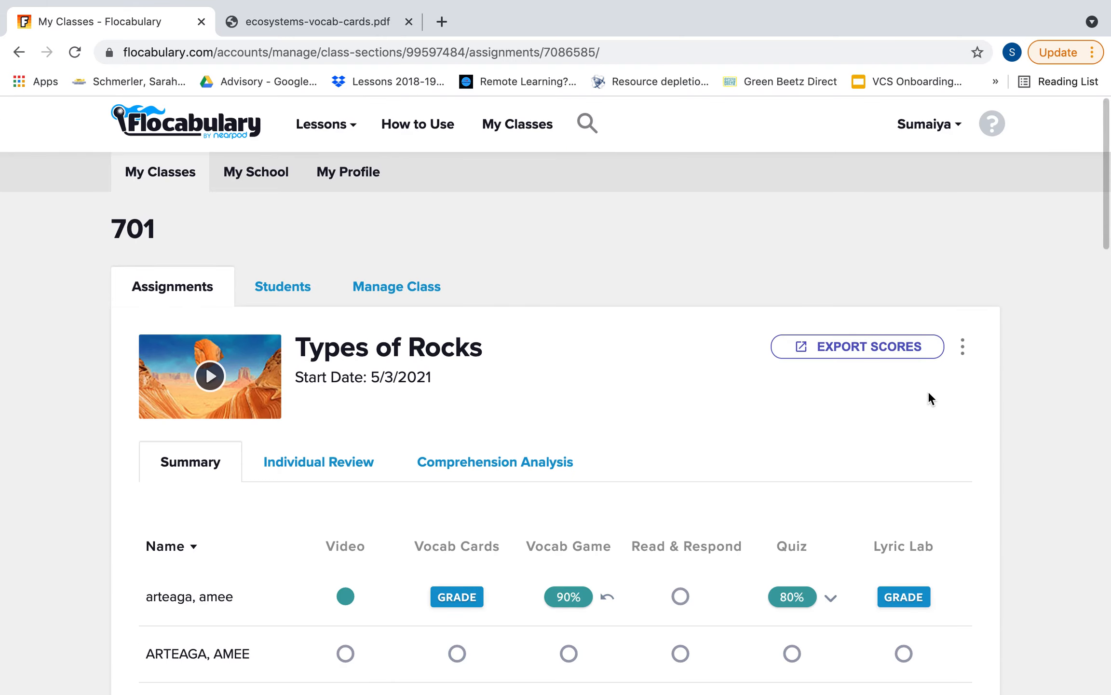
# Open the Types of Rocks comprehension analysis, check the available activities, and examine the Vocab Game score for igneous
pyautogui.click(455, 464)
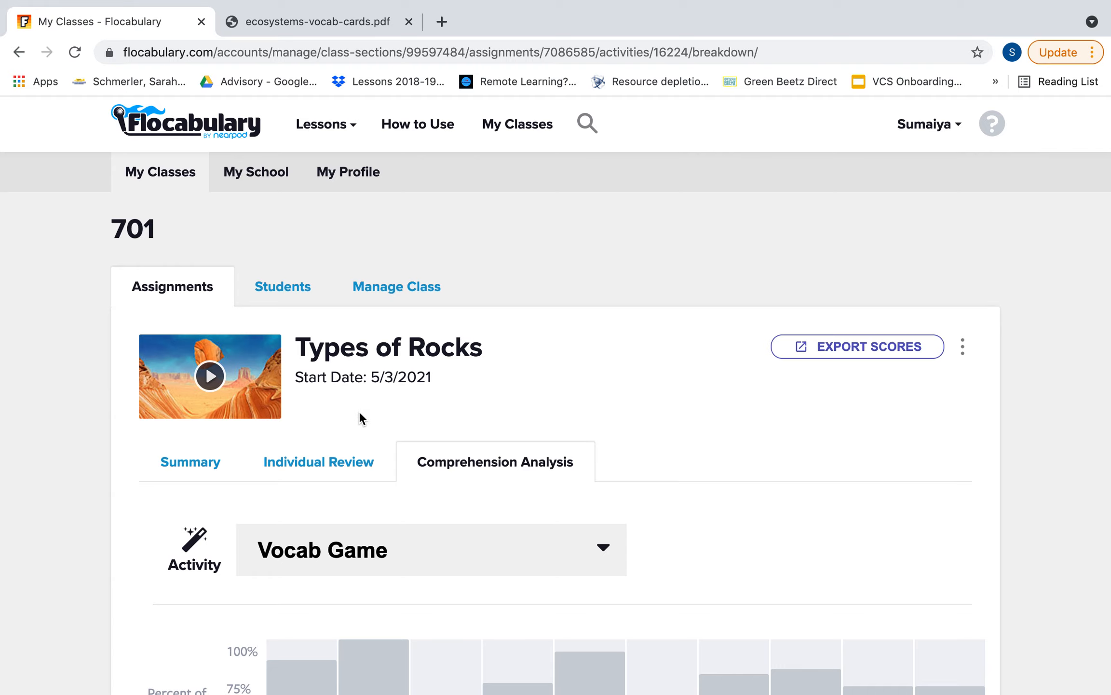
pyautogui.scroll(-3, 363, 417)
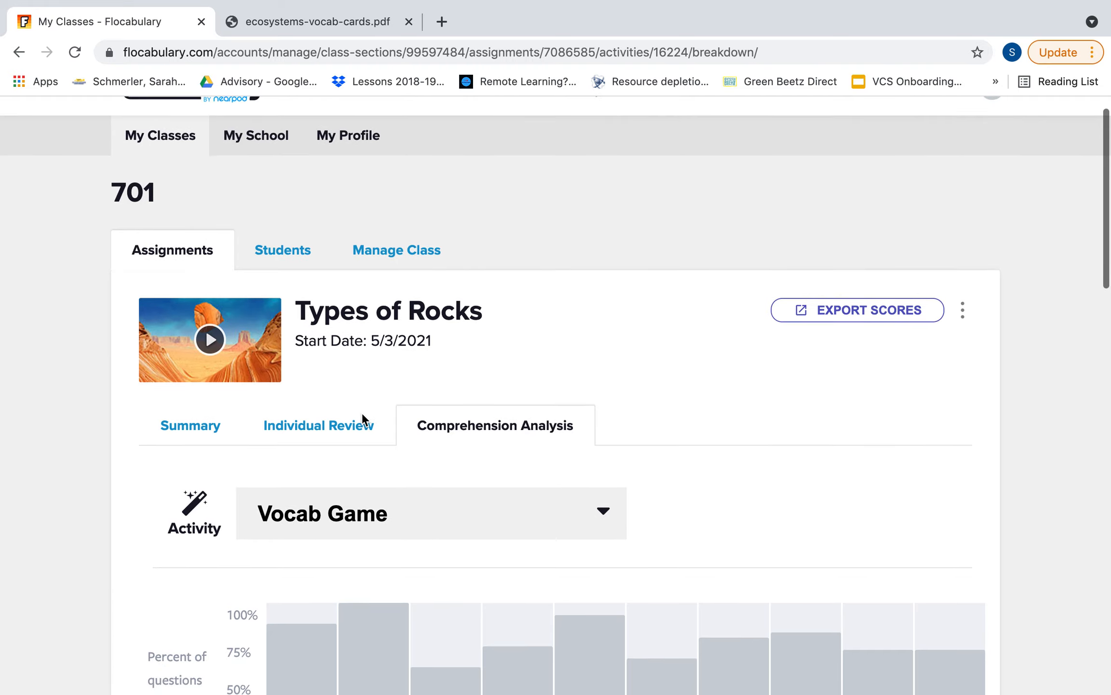
pyautogui.scroll(-2, 362, 418)
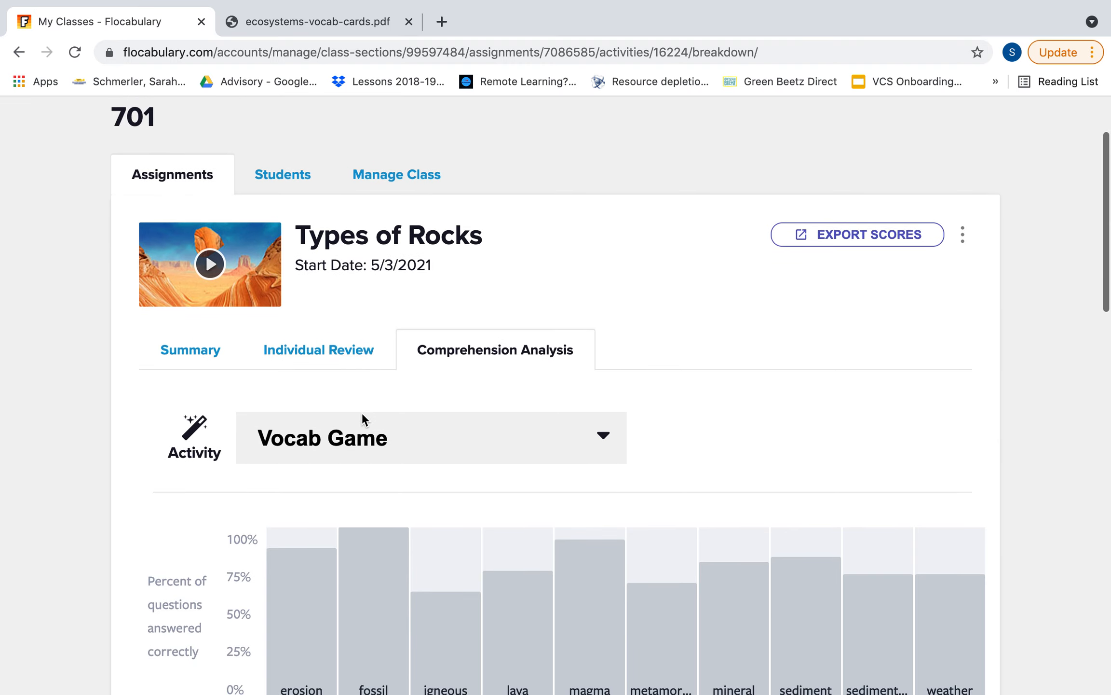
pyautogui.scroll(-2, 364, 418)
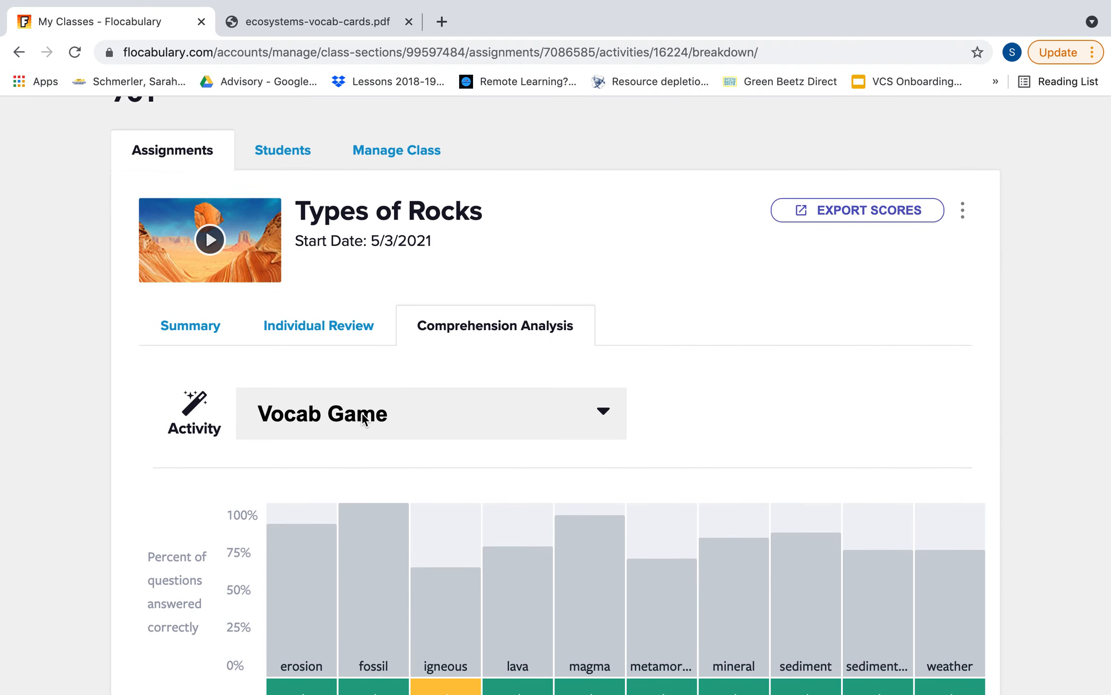
pyautogui.click(367, 403)
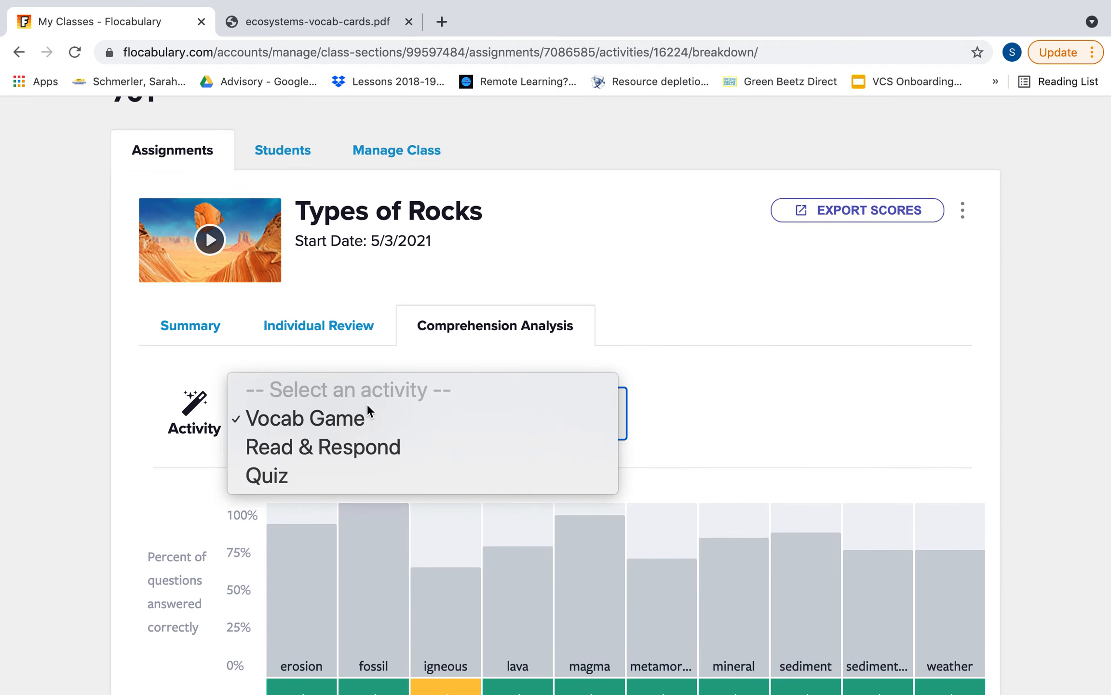
pyautogui.click(637, 339)
pyautogui.moveTo(449, 599)
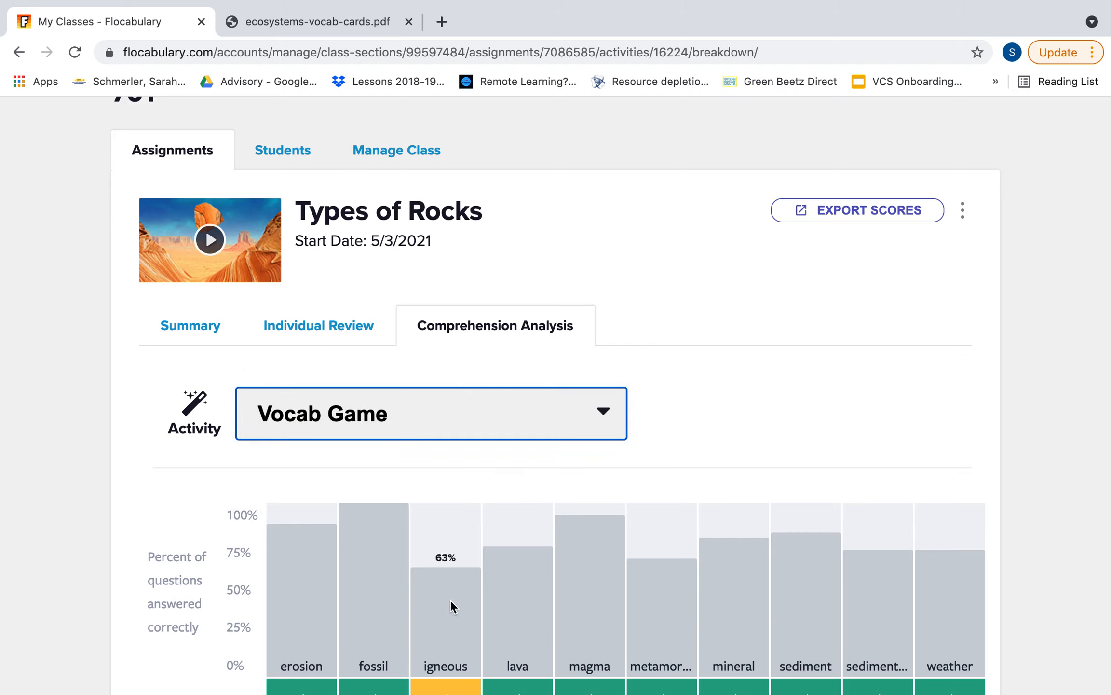
# Switch the Types of Rocks comprehension analysis to the Quiz activity and examine the class results for questions 2 and 6
pyautogui.moveTo(957, 635)
pyautogui.moveTo(642, 623)
pyautogui.click(497, 407)
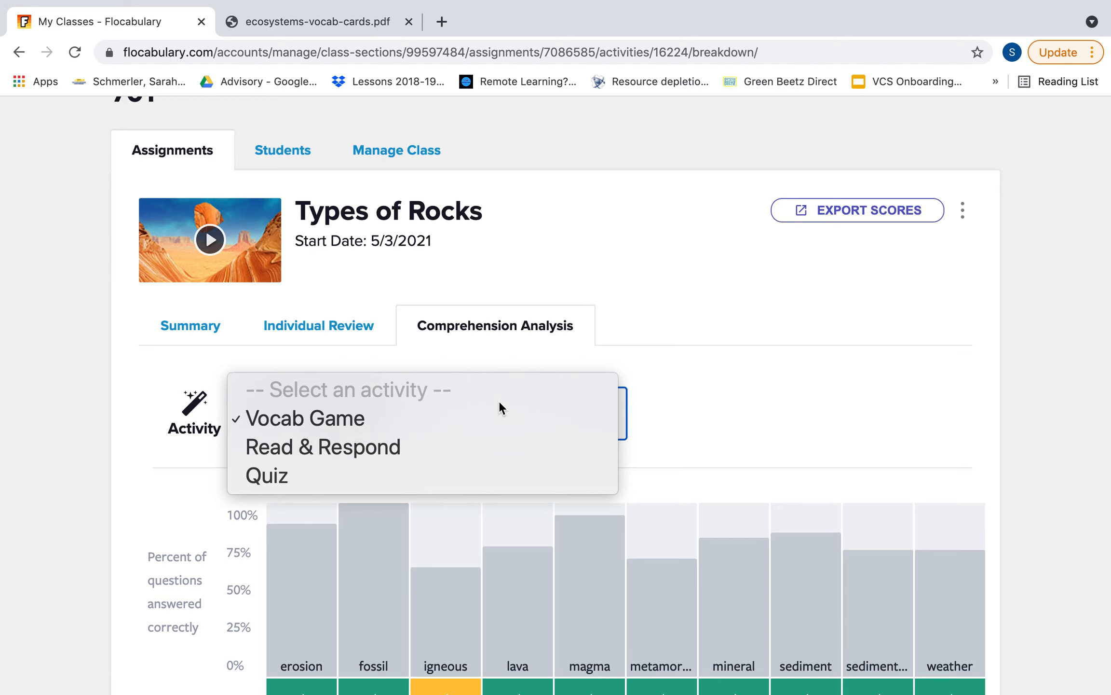
pyautogui.click(426, 475)
pyautogui.scroll(1, 425, 471)
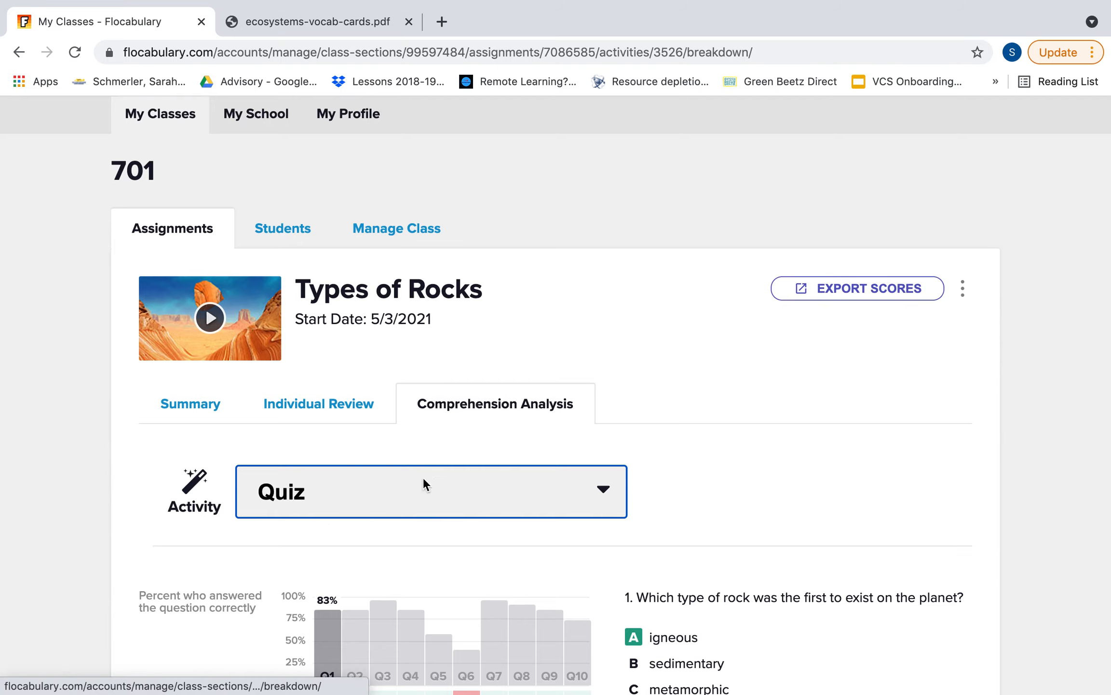
pyautogui.click(358, 641)
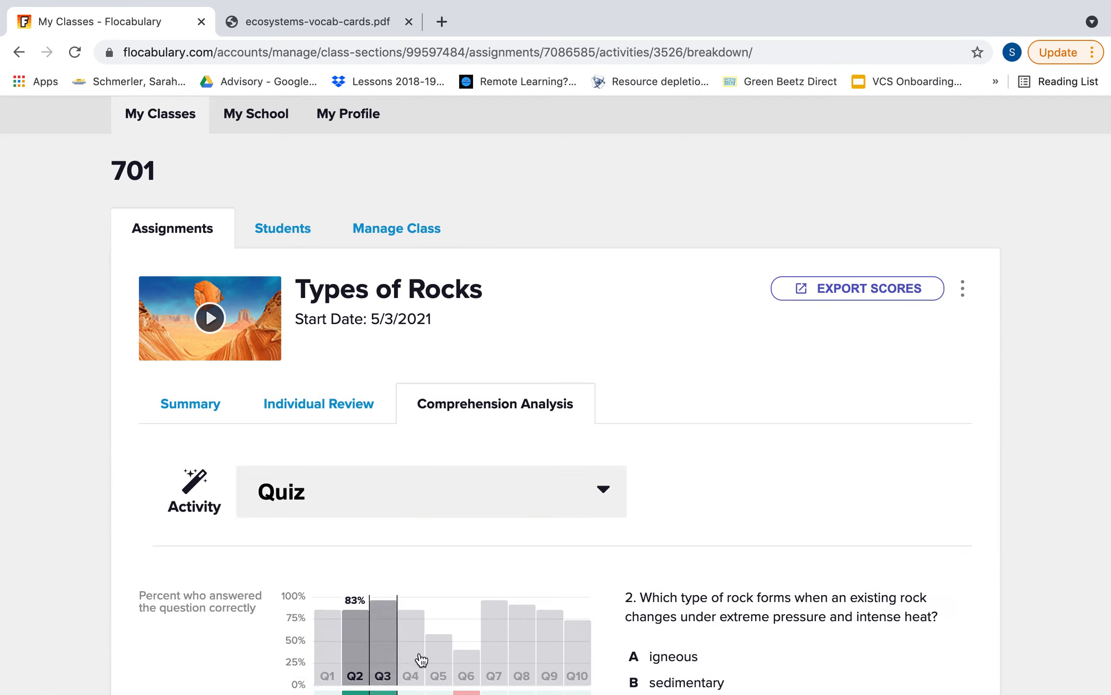
pyautogui.click(470, 671)
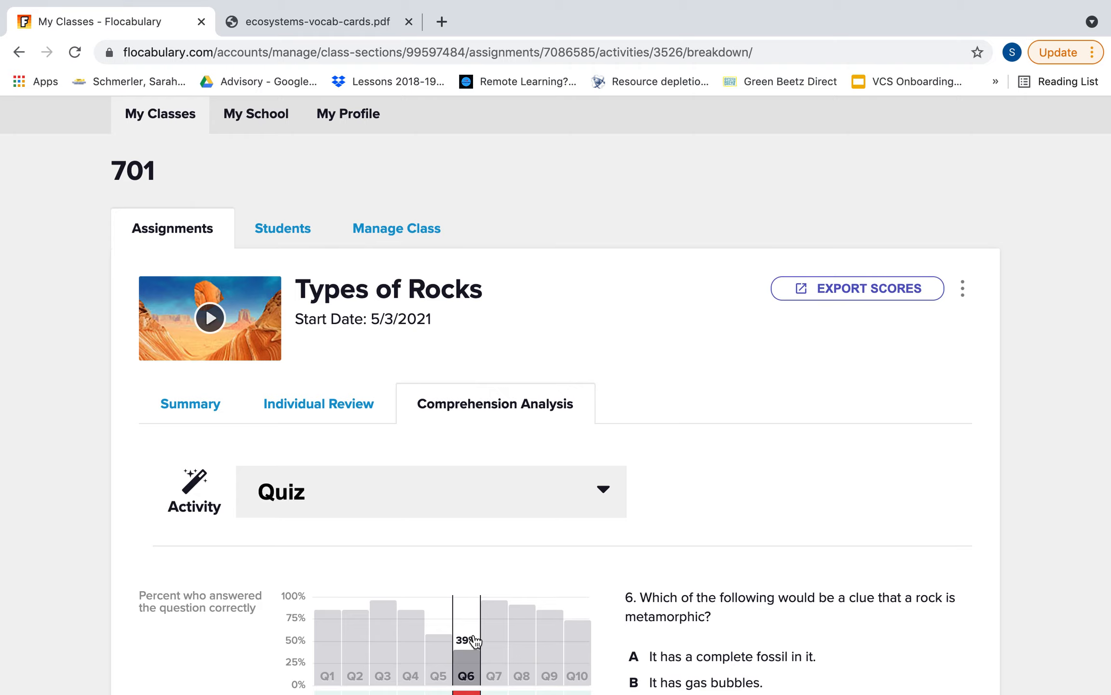
# Check the ecosystems-vocab-cards PDF and return to the Flocabulary home page
pyautogui.click(335, 21)
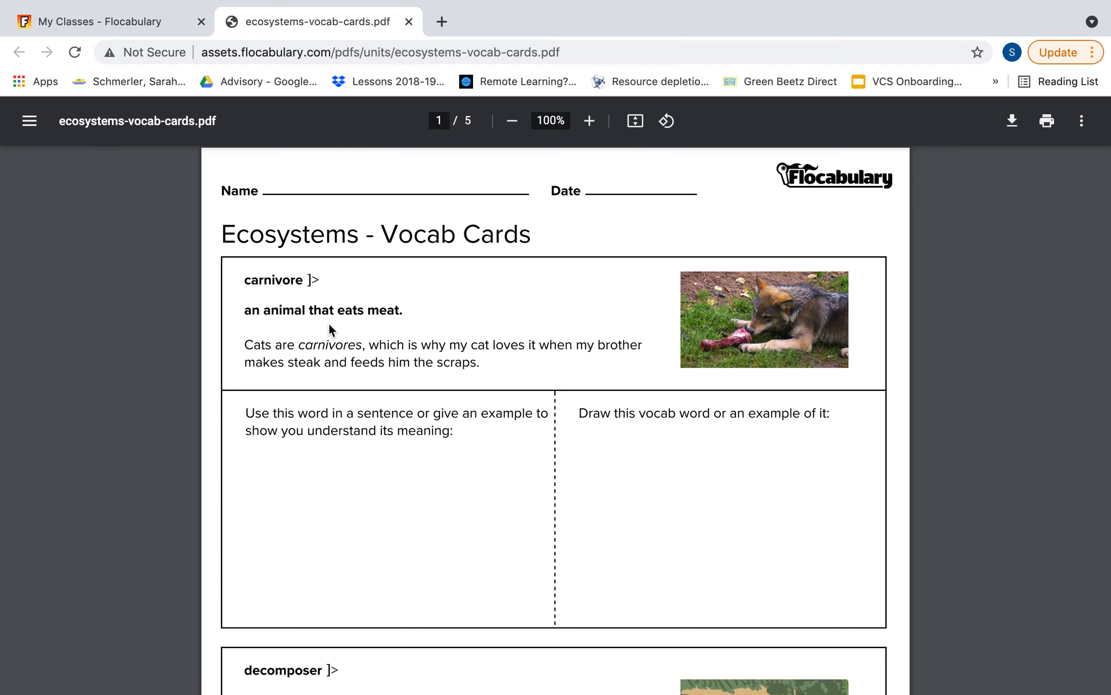
pyautogui.click(67, 23)
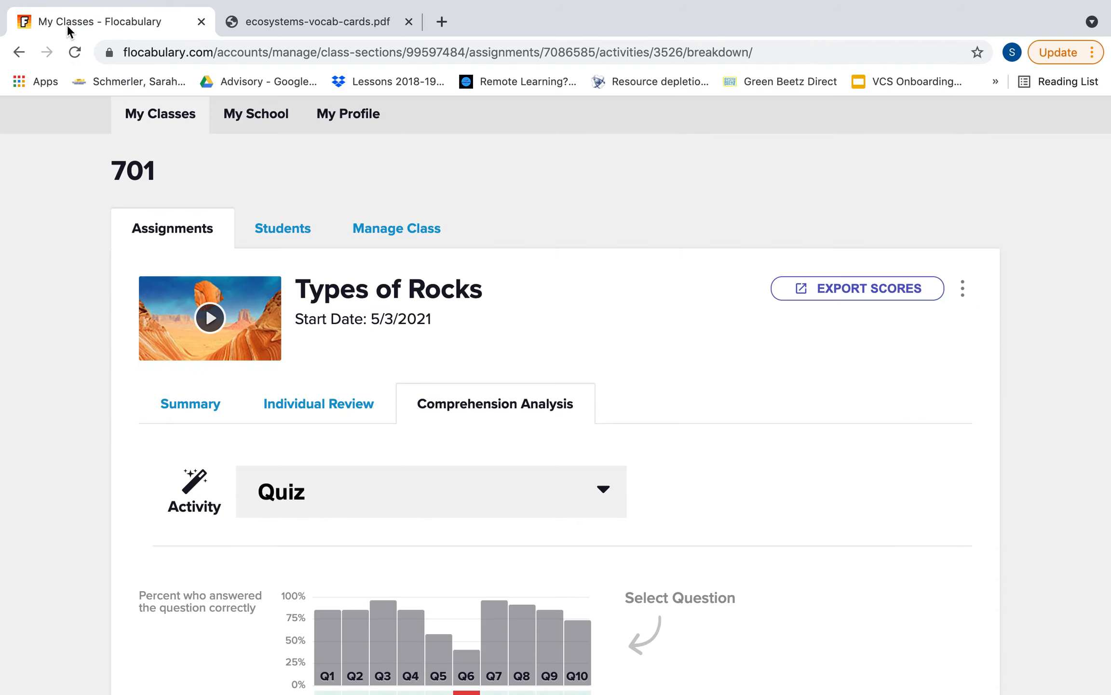
pyautogui.scroll(2, 138, 166)
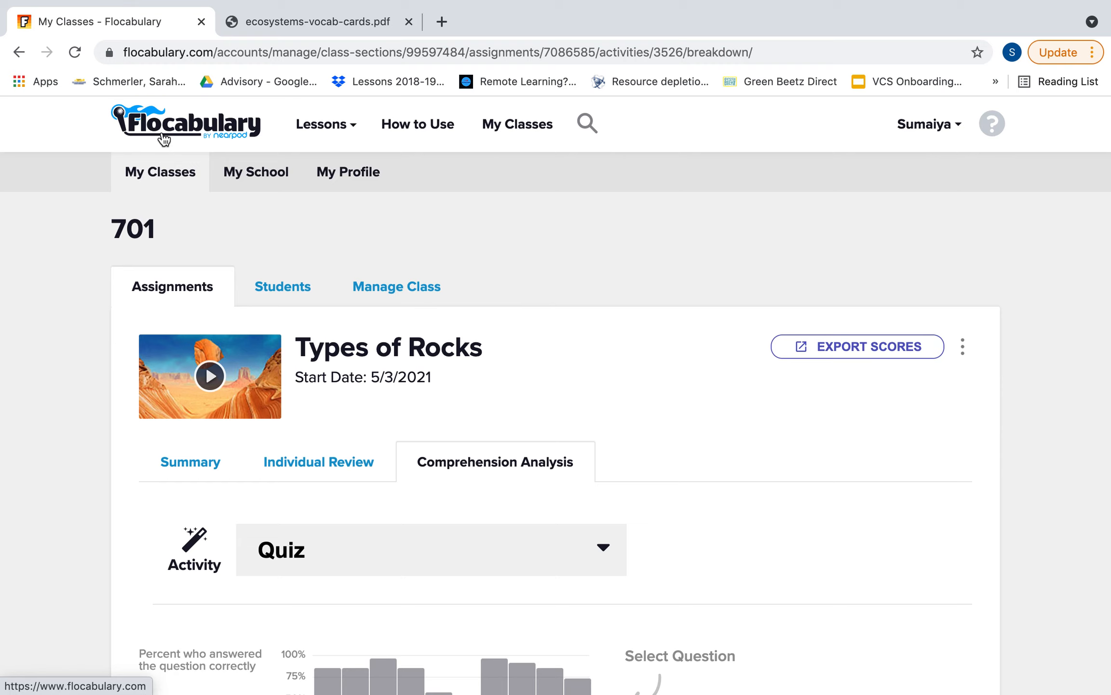
pyautogui.click(164, 139)
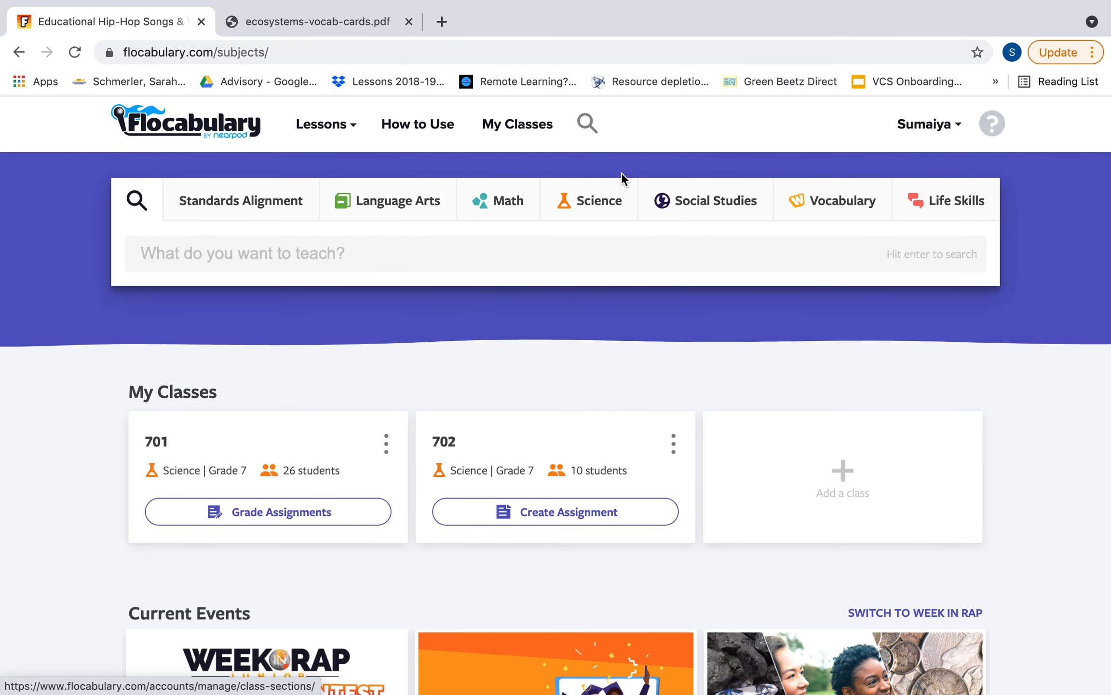
# Browse the home page's current events and recommended lessons, preview Internet Safety, and show the Life Skills lesson categories
pyautogui.scroll(-10, 528, 382)
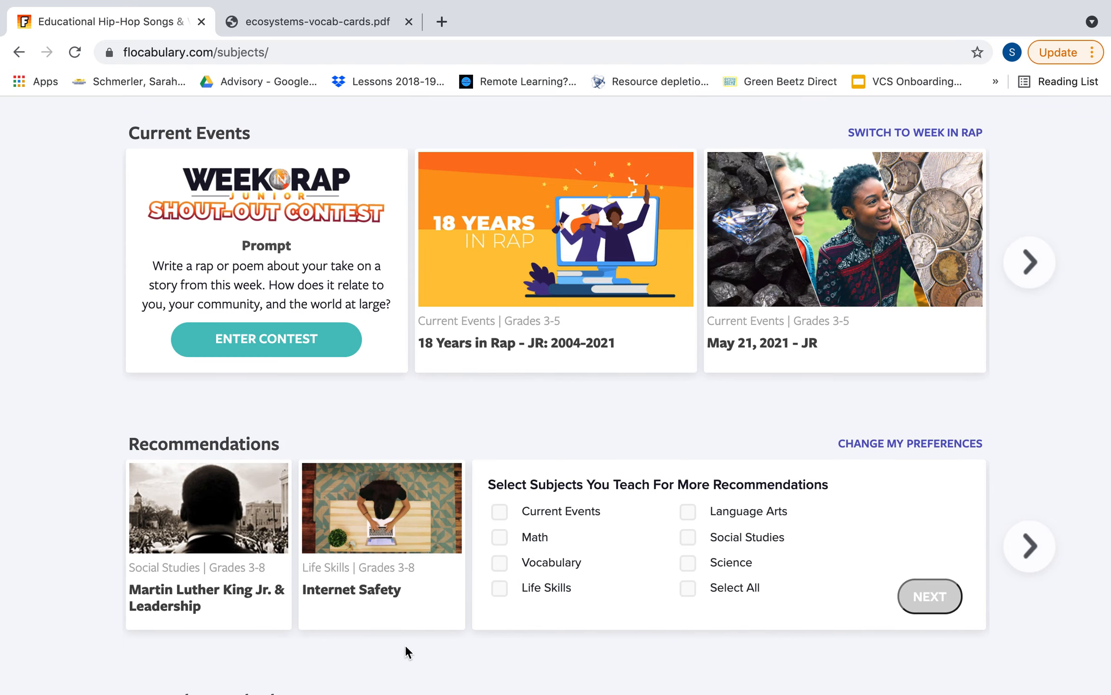
pyautogui.scroll(-4, 418, 658)
pyautogui.scroll(2, 420, 666)
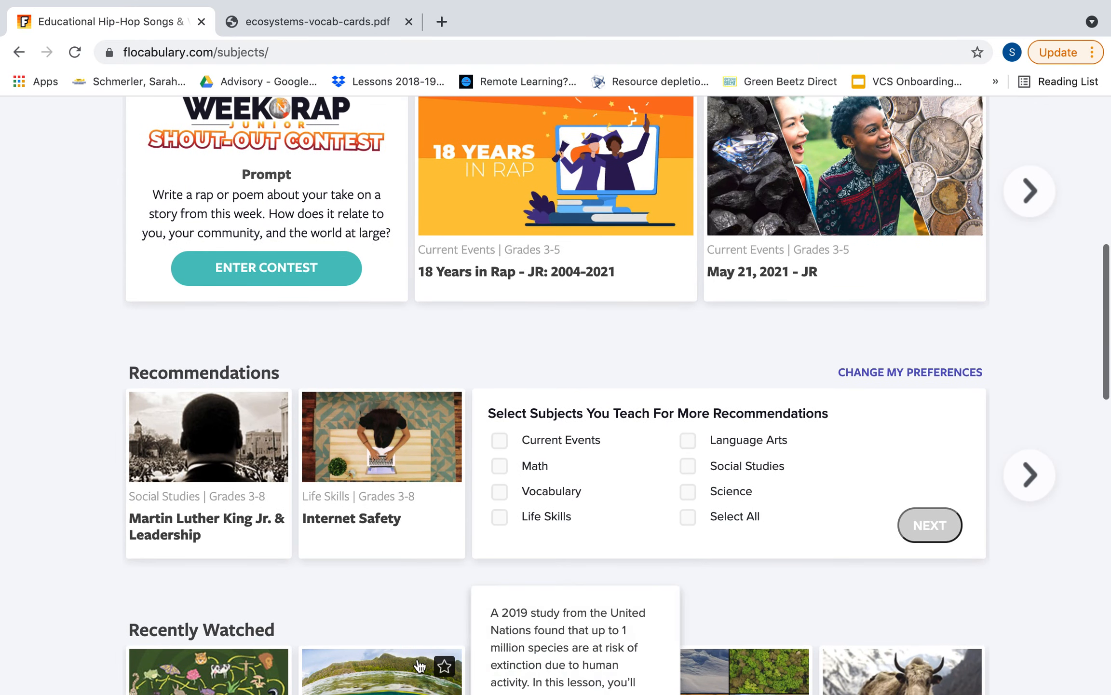
pyautogui.moveTo(385, 543)
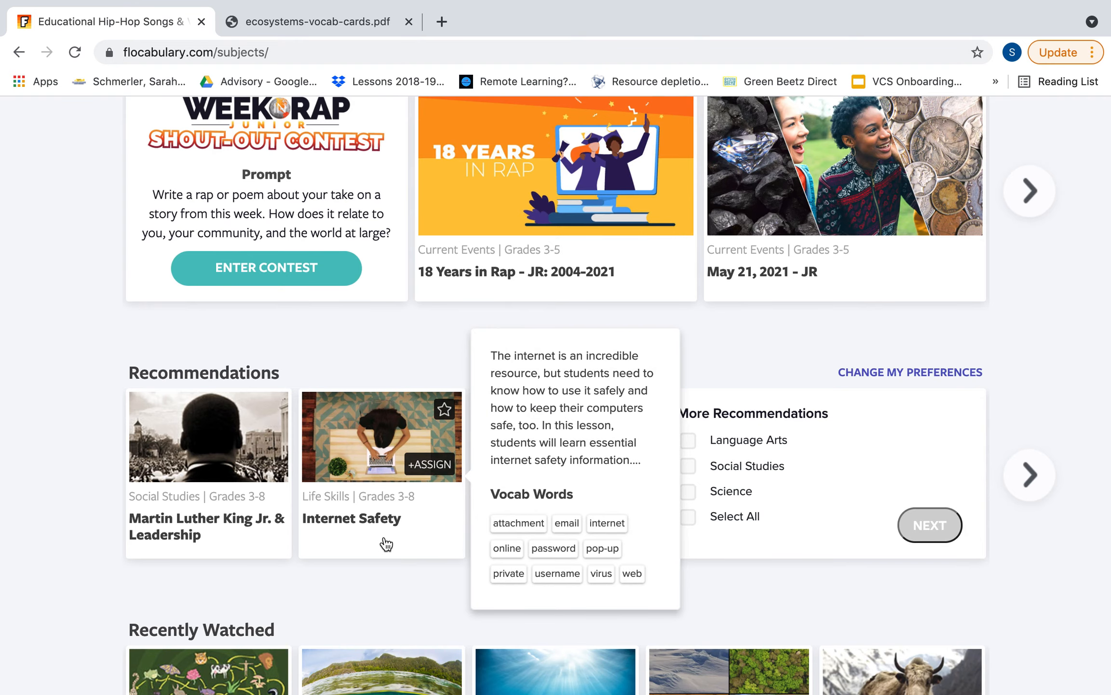
pyautogui.scroll(12, 417, 524)
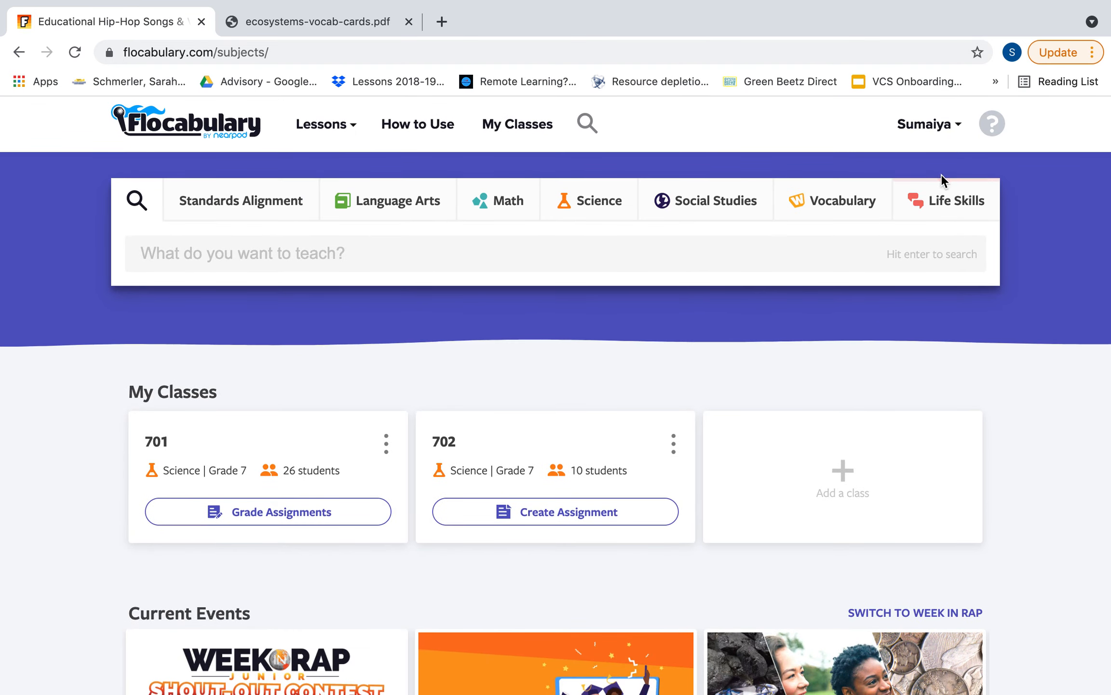
pyautogui.click(943, 216)
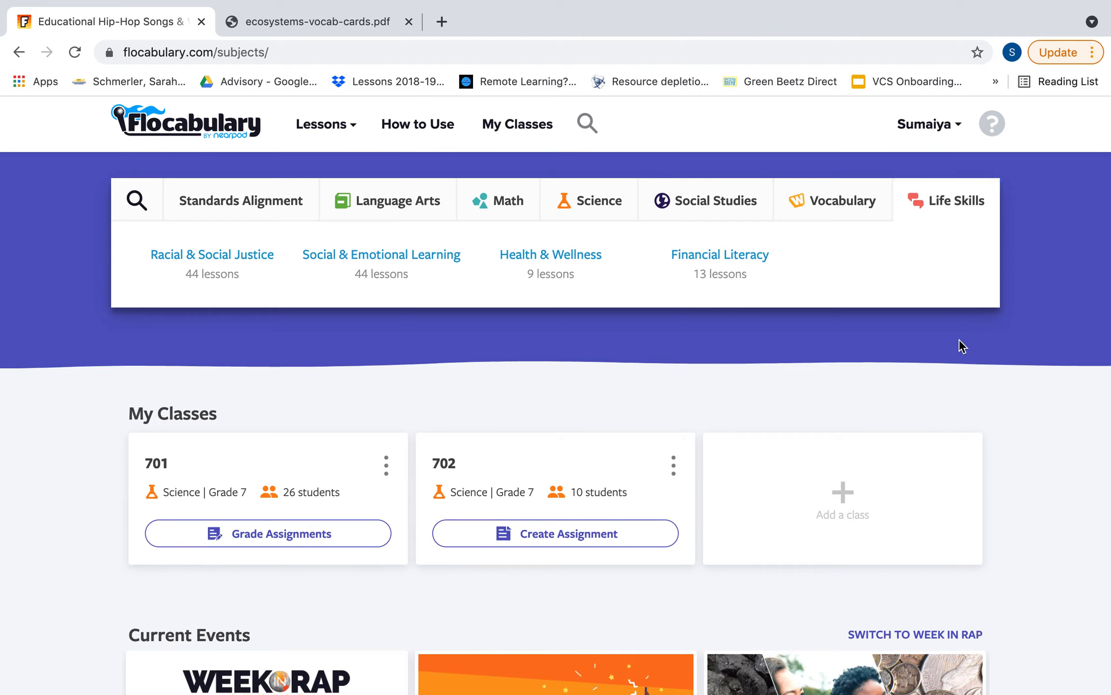